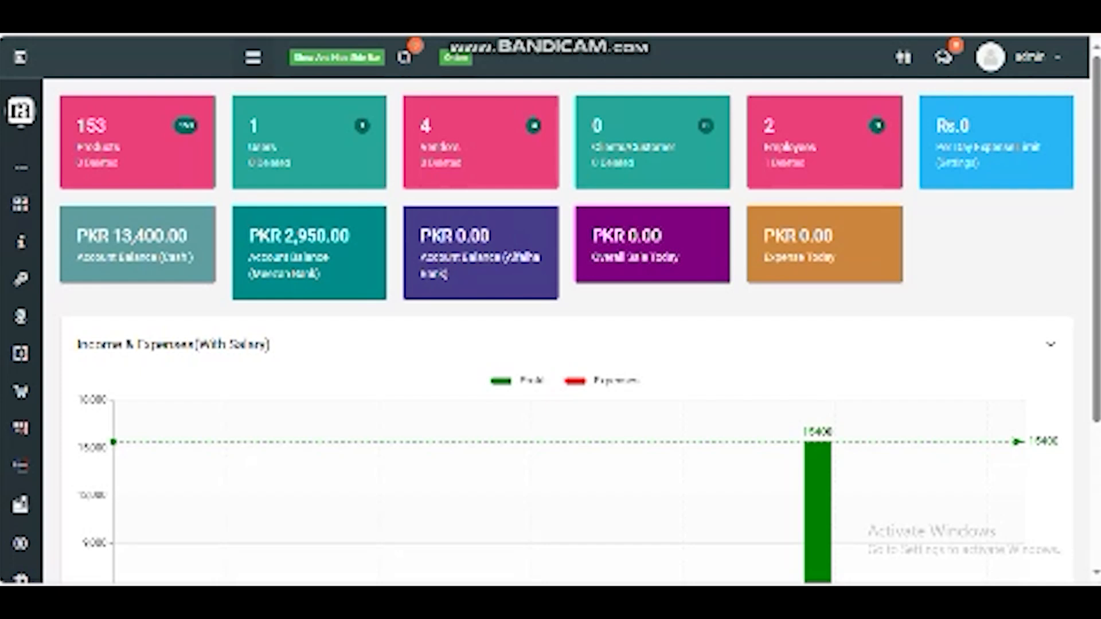
Step: Open the sidebar navigation menu from the dashboard
click(253, 57)
click(253, 57)
scroll(550, 310, down, 2)
scroll(574, 321, down, 3)
scroll(574, 321, up, 5)
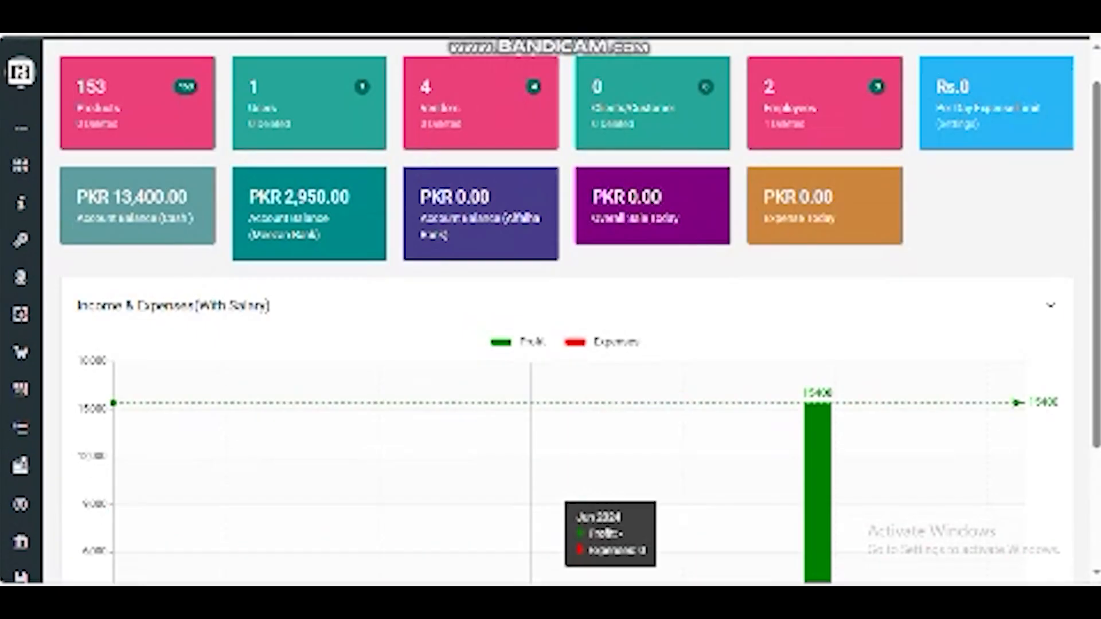
click(253, 56)
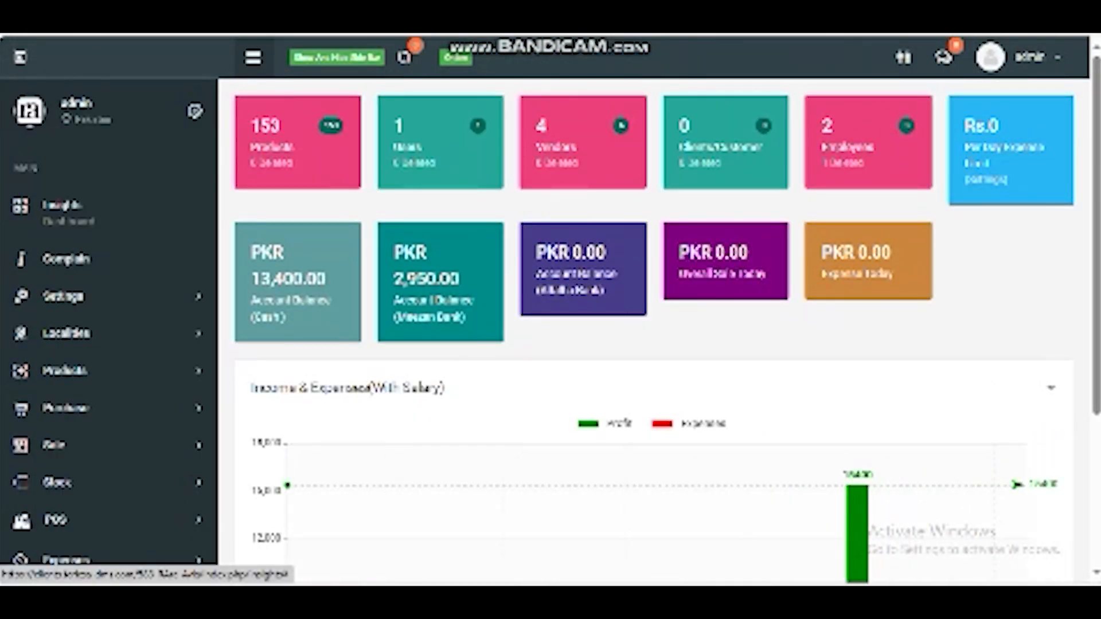
Step: Under Settings, open the Company/Vendors and Customers/Clients pages in new tabs
click(64, 296)
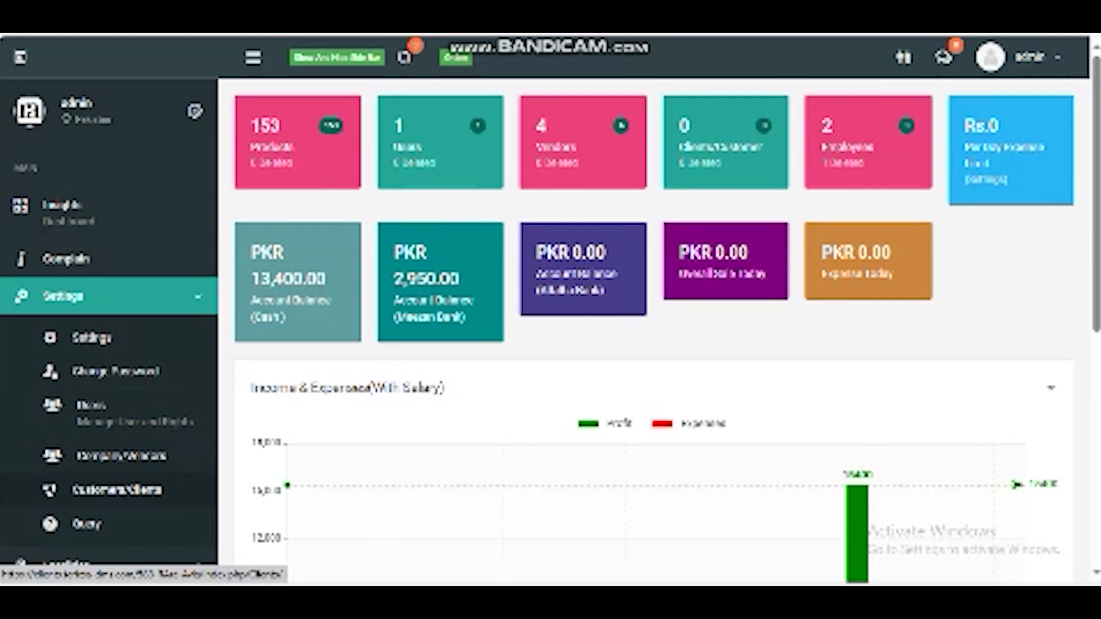
right_click(113, 456)
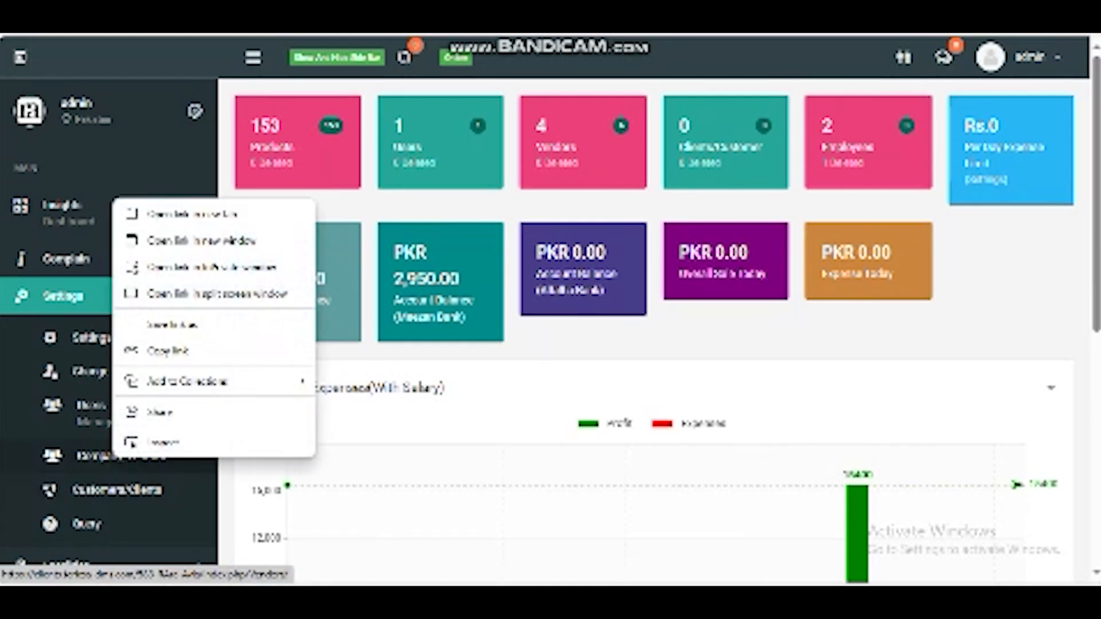
click(166, 214)
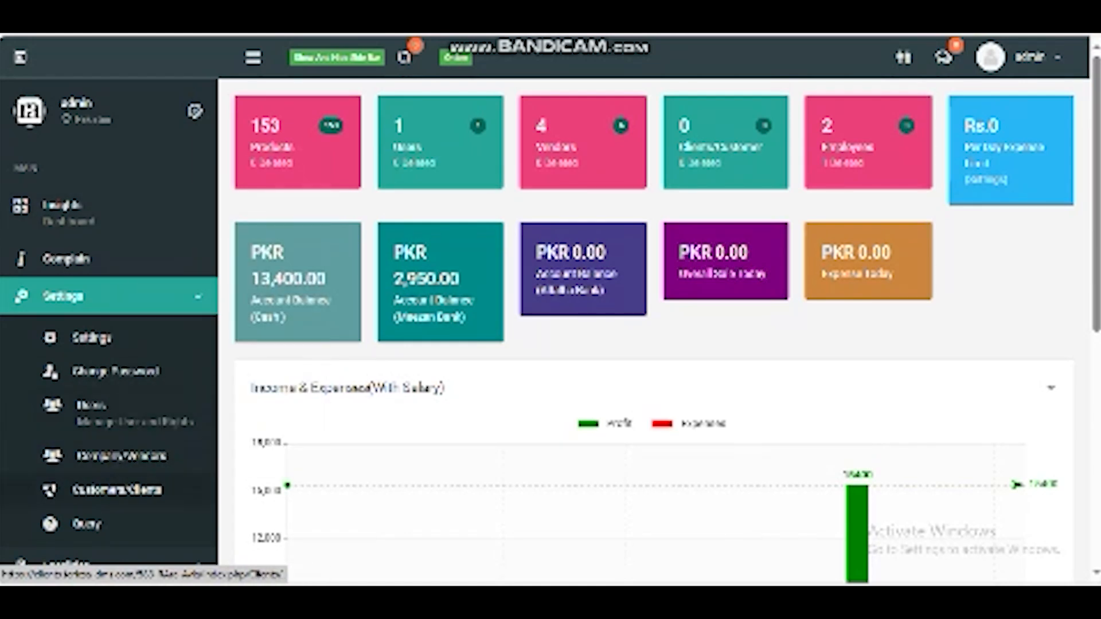
right_click(111, 494)
click(167, 253)
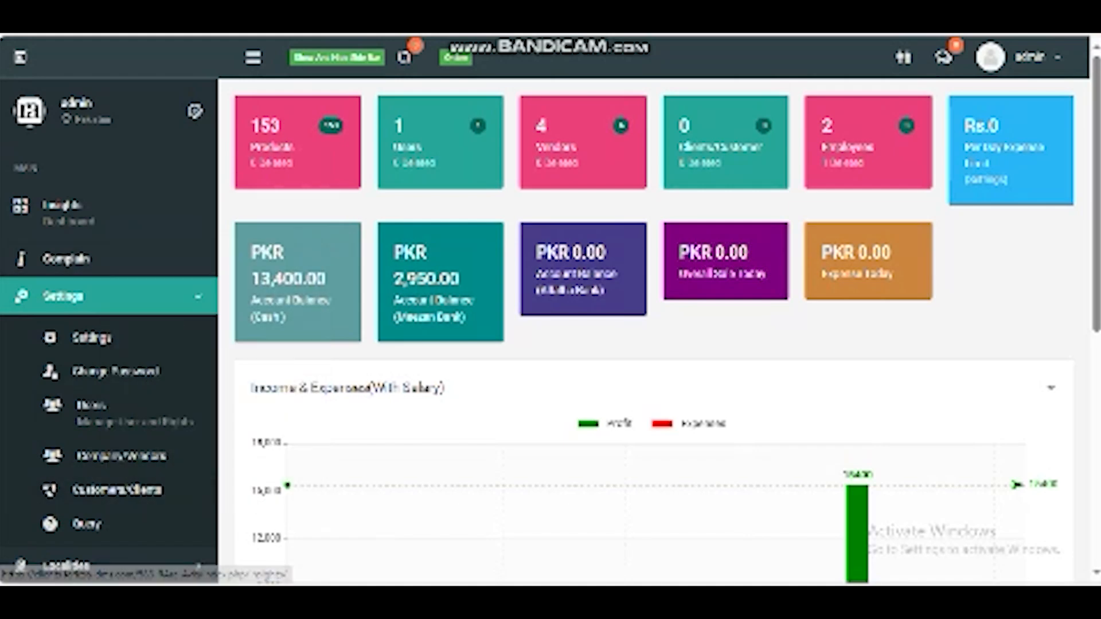
Step: Switch through the new tabs to review the vendor entry and customer entry forms
key(ctrl+Tab)
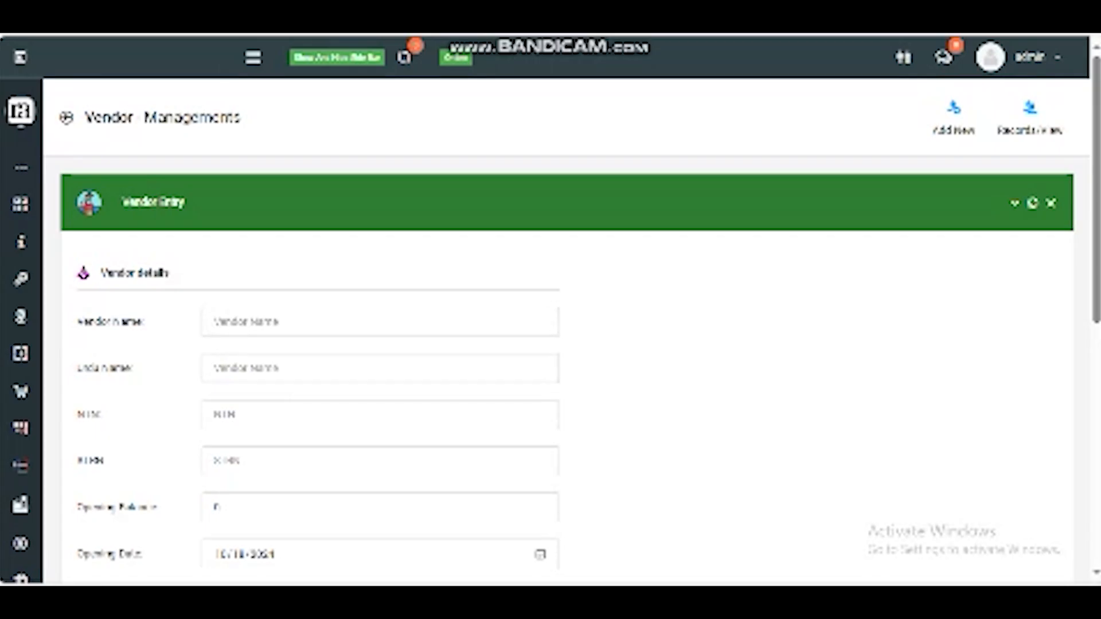
key(ctrl+Tab)
scroll(566, 310, down, 3)
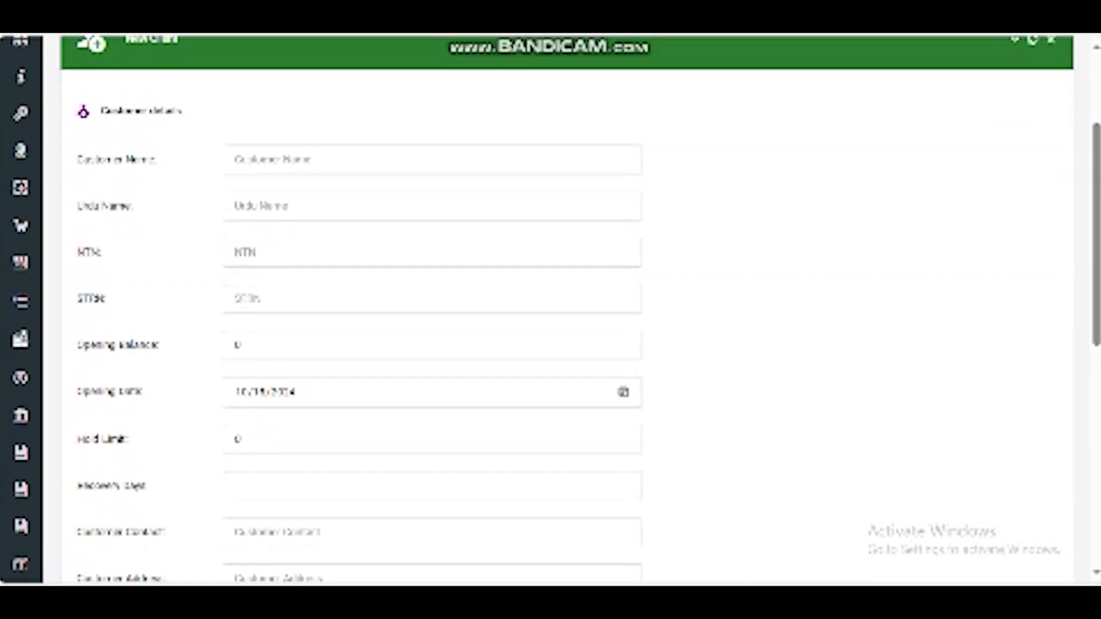
key(ctrl+Tab)
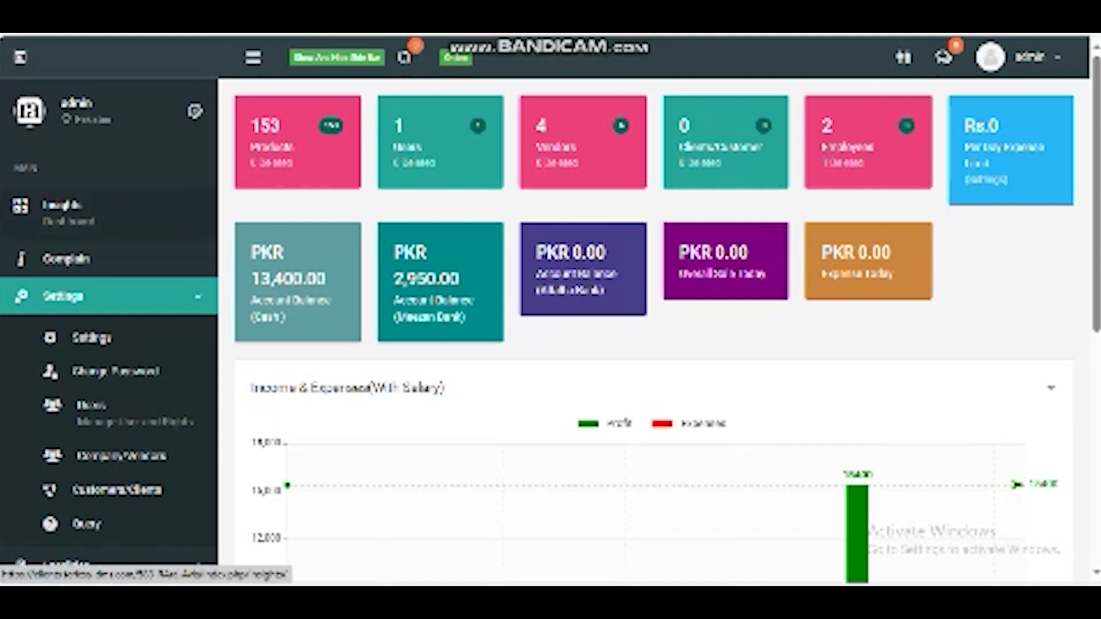
Step: Open the Products page in a new tab and switch to it
click(63, 296)
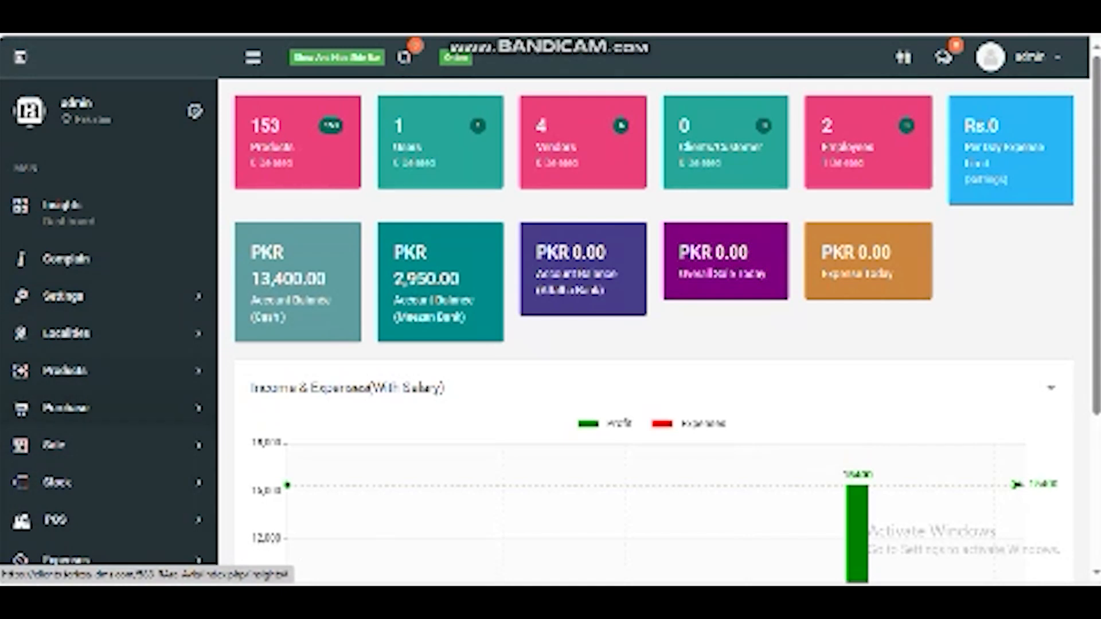
click(65, 371)
scroll(64, 371, down, 1)
scroll(97, 382, down, 3)
right_click(100, 380)
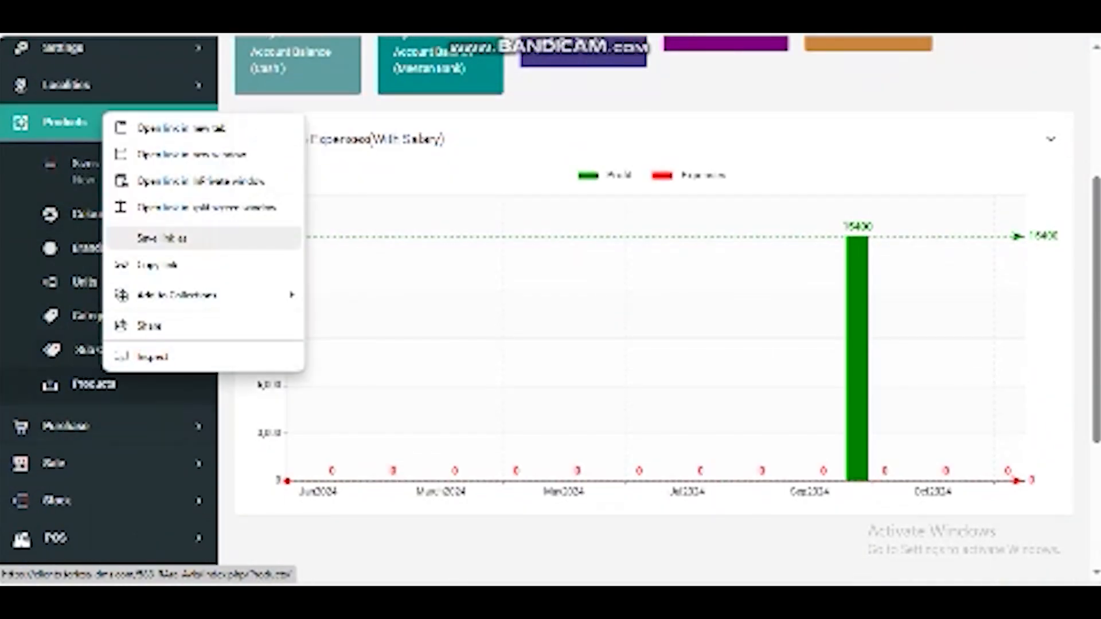
click(172, 127)
key(ctrl+Tab)
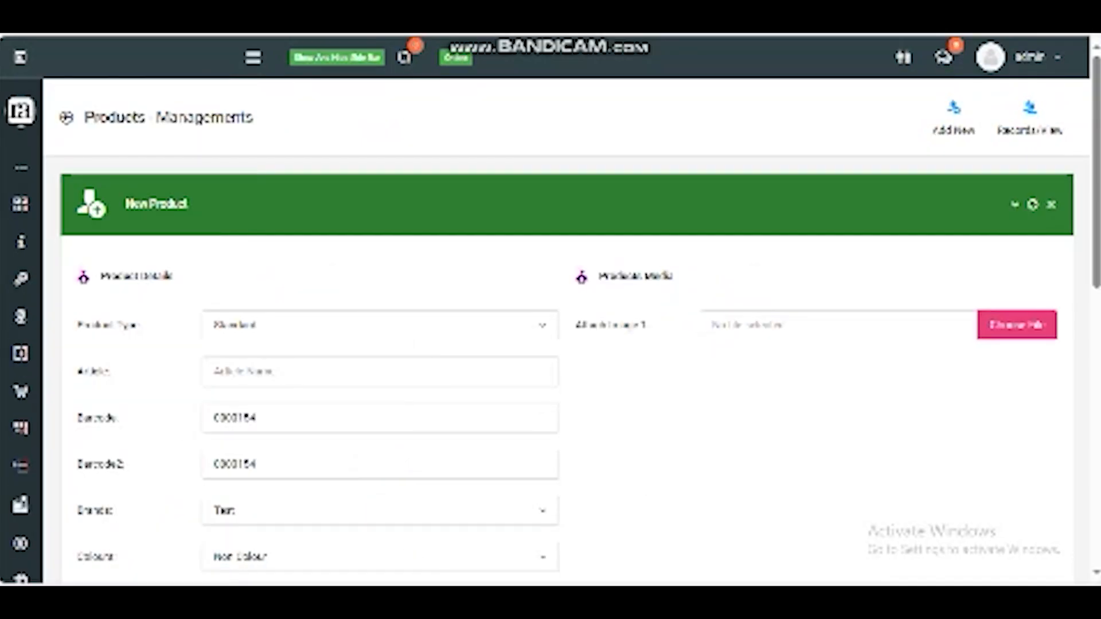
Step: In the new product form, set the category to Gents Fabric with sub-category Cotton
scroll(550, 344, down, 3)
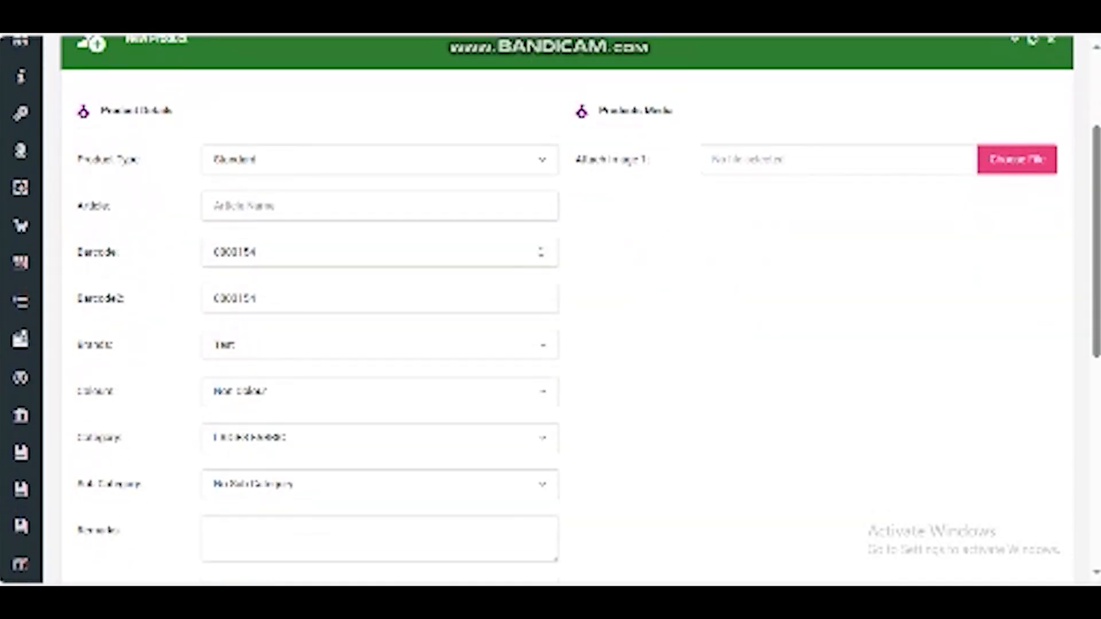
scroll(551, 310, down, 3)
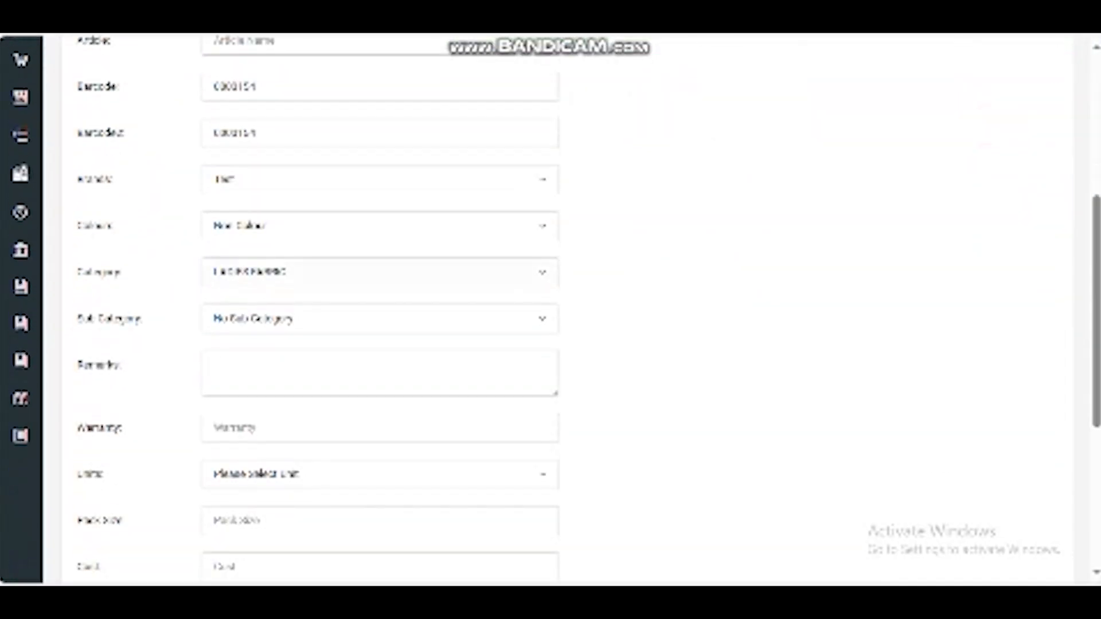
click(379, 273)
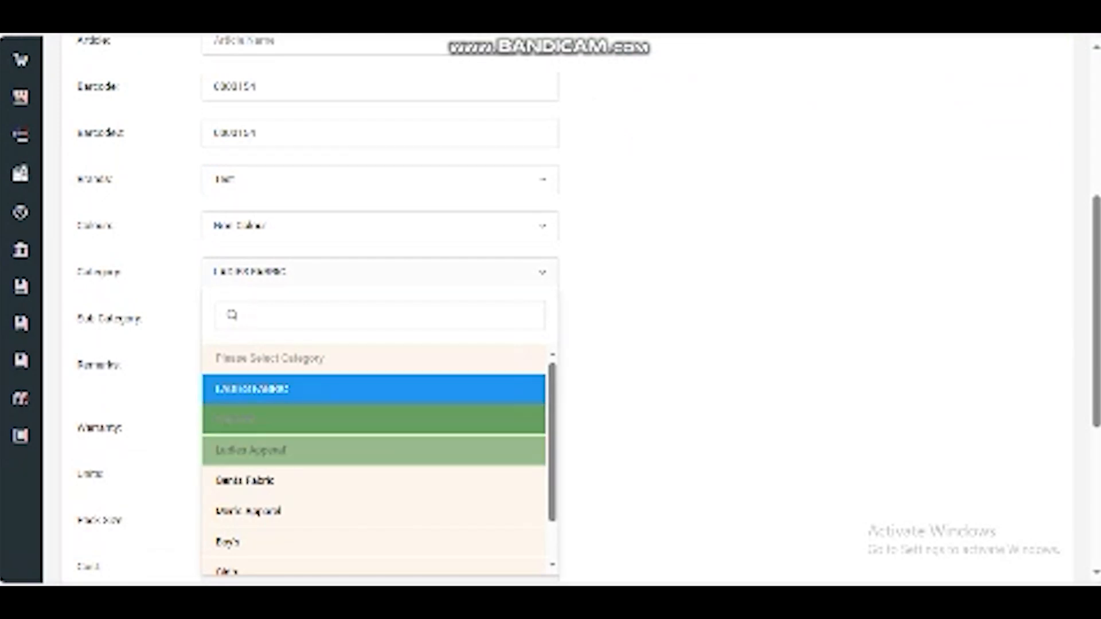
click(380, 272)
click(380, 319)
click(380, 319)
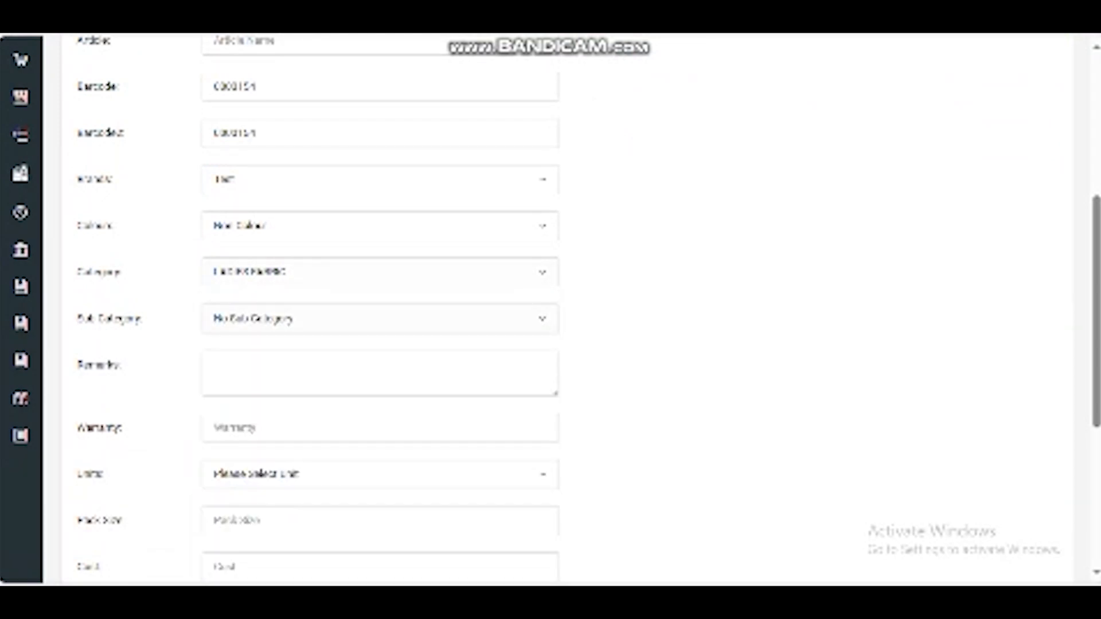
click(379, 272)
click(376, 418)
click(380, 319)
click(380, 272)
click(376, 482)
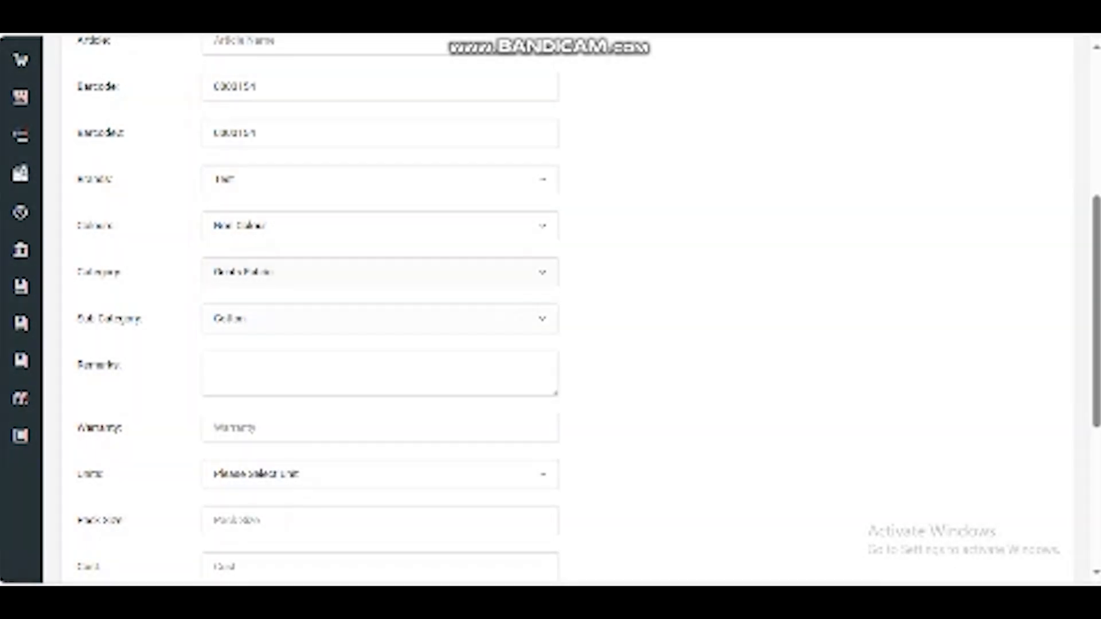
Step: Review the sub-category options and the rest of the new product form
click(379, 319)
click(379, 319)
scroll(551, 309, down, 4)
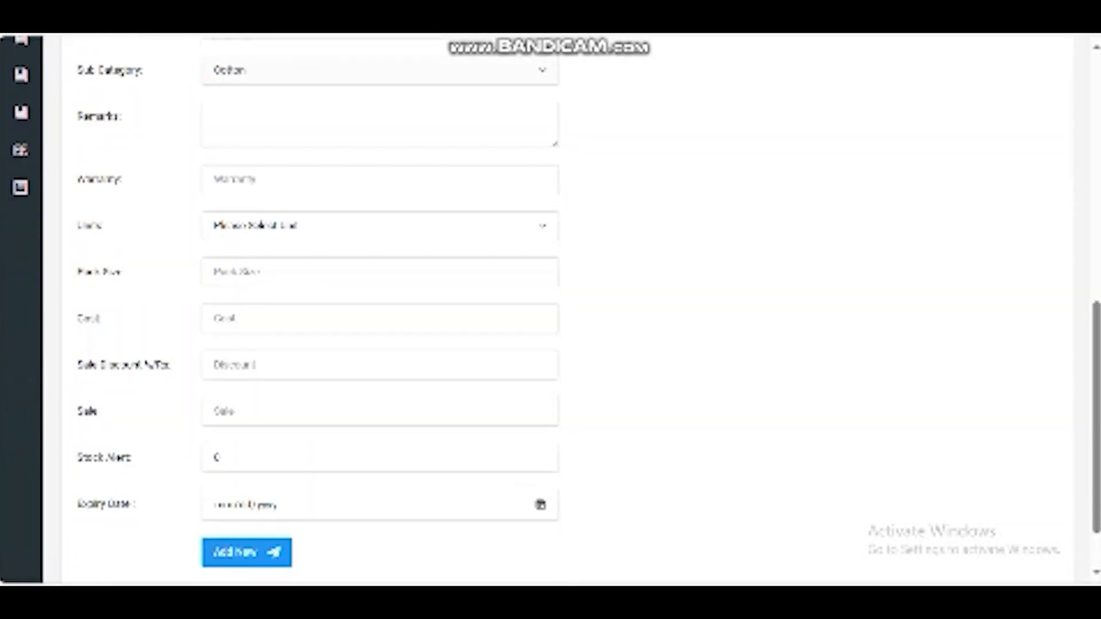
scroll(551, 309, up, 8)
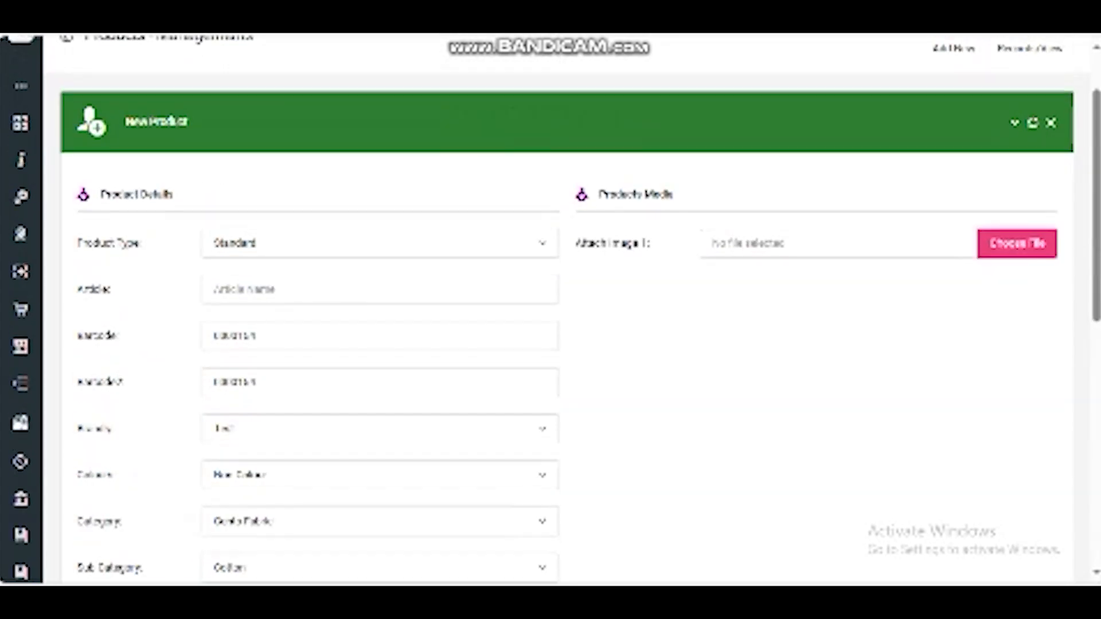
Step: Browse the All Products records list, then return to the new product form
click(1030, 117)
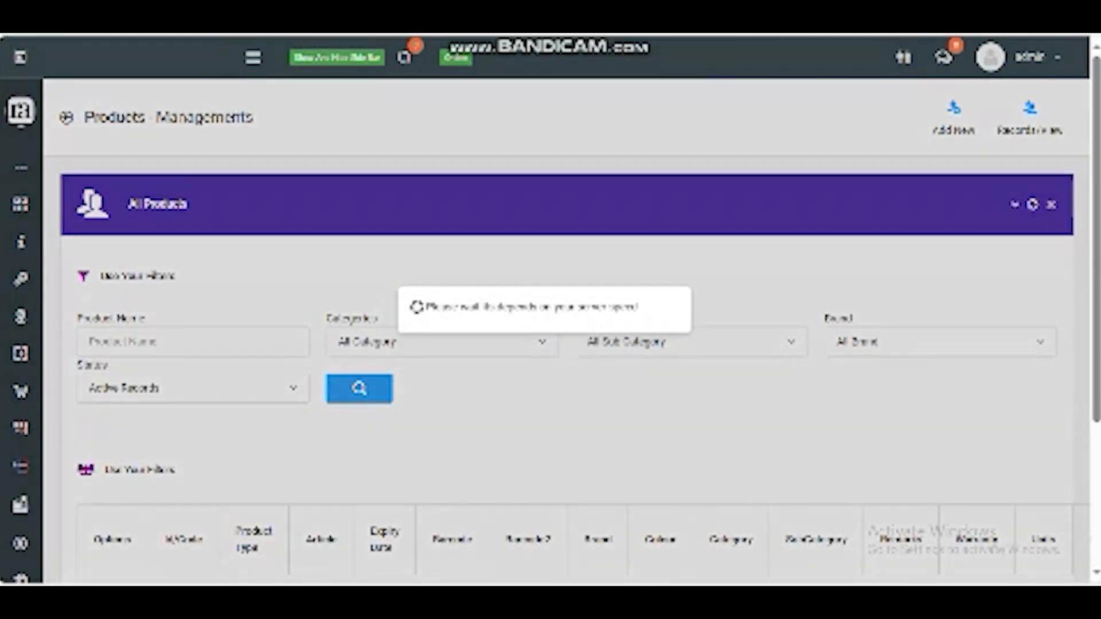
scroll(551, 310, down, 6)
scroll(550, 310, down, 9)
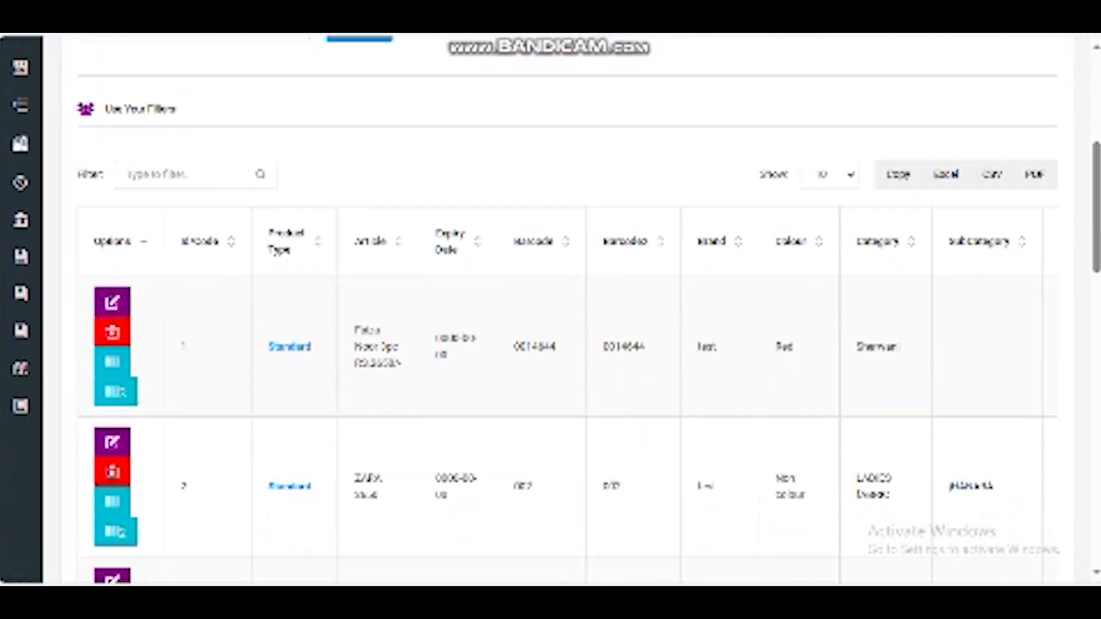
scroll(550, 309, up, 7)
scroll(550, 310, up, 7)
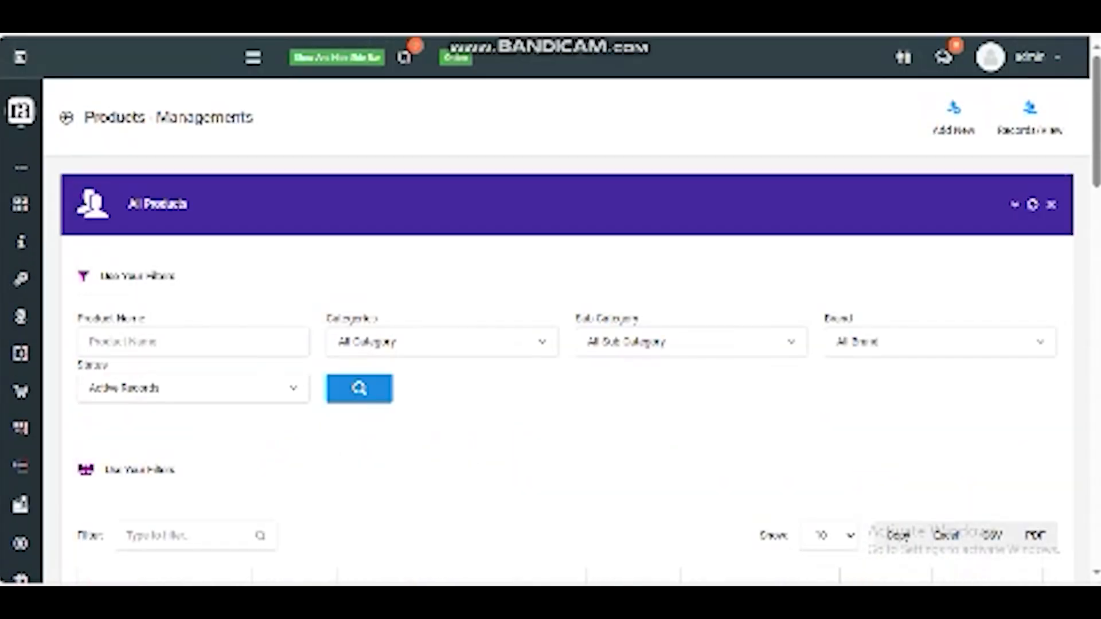
click(954, 118)
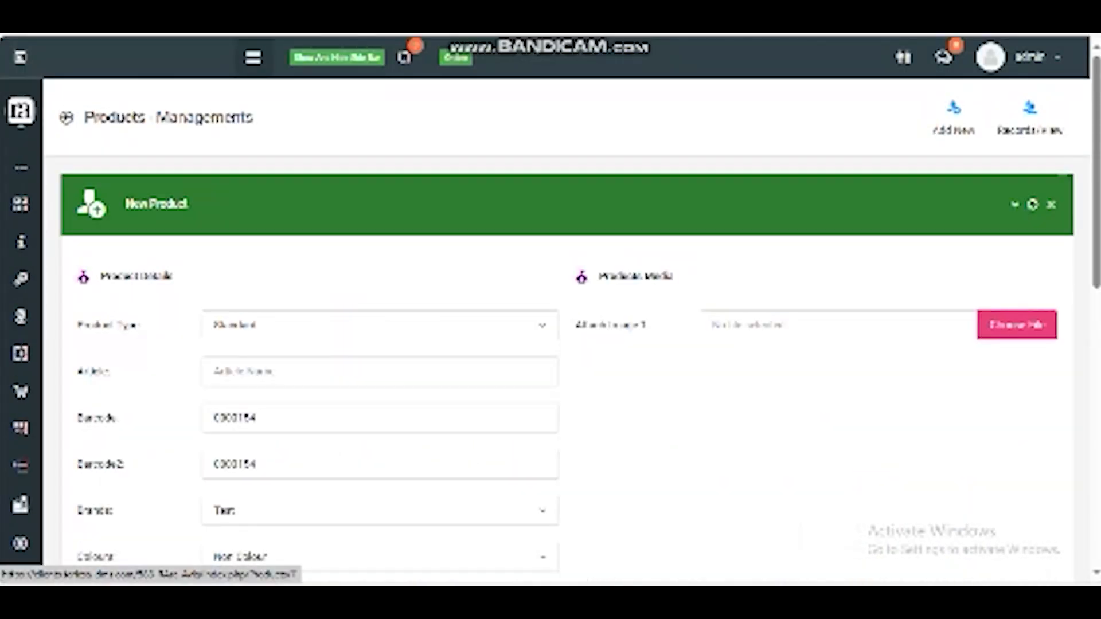
Step: Open the Purchase entry page from the Purchase menu
click(252, 57)
scroll(66, 258, down, 3)
click(66, 253)
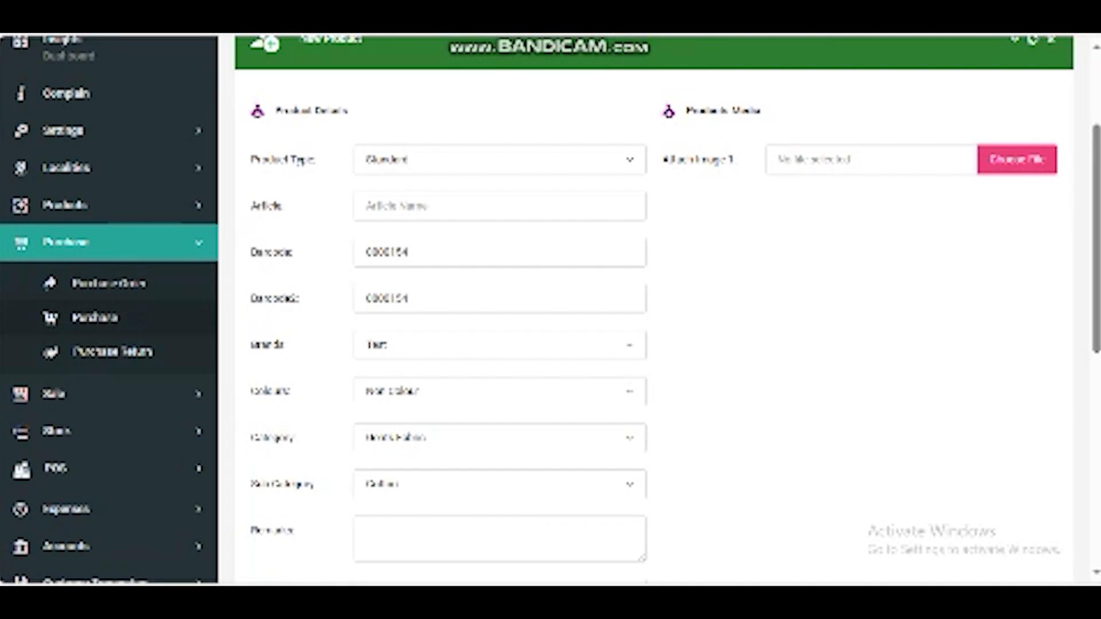
click(95, 318)
scroll(567, 321, down, 1)
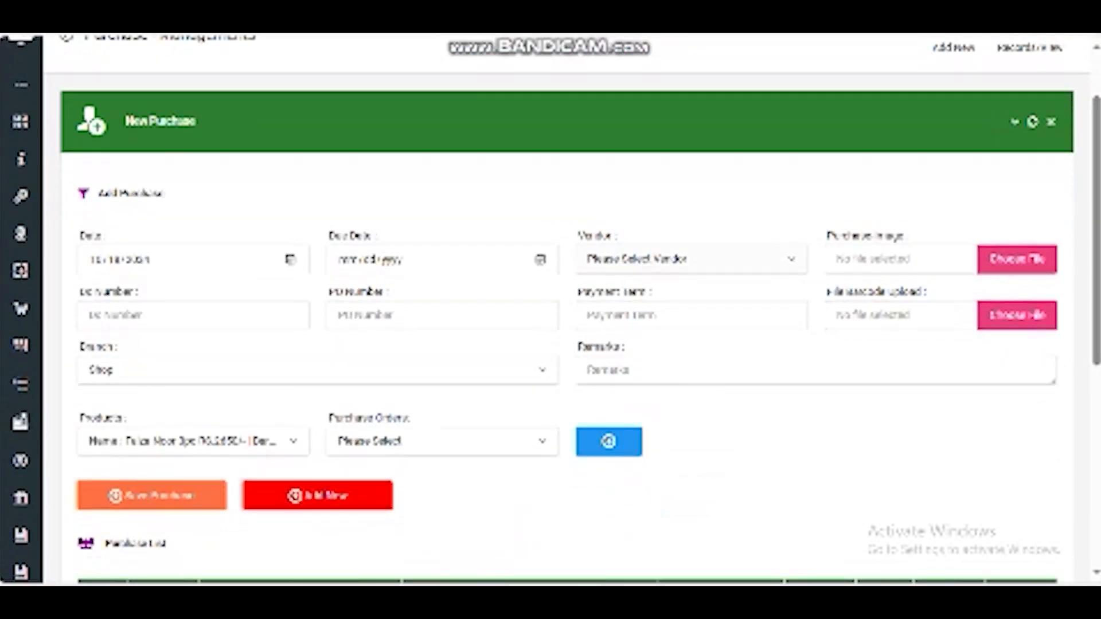
click(692, 259)
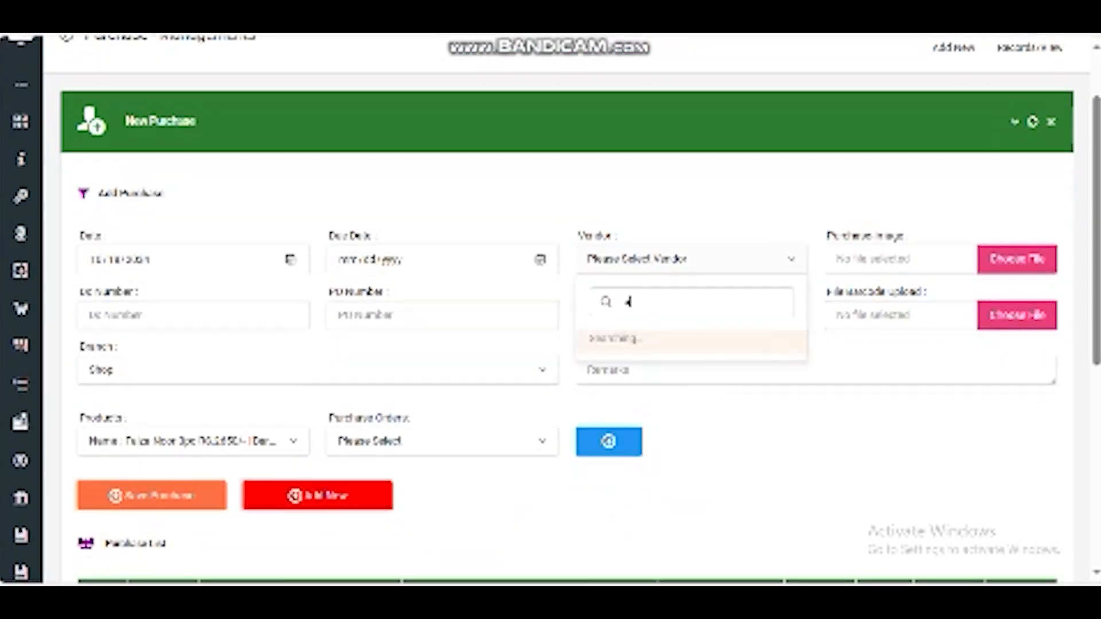
click(692, 260)
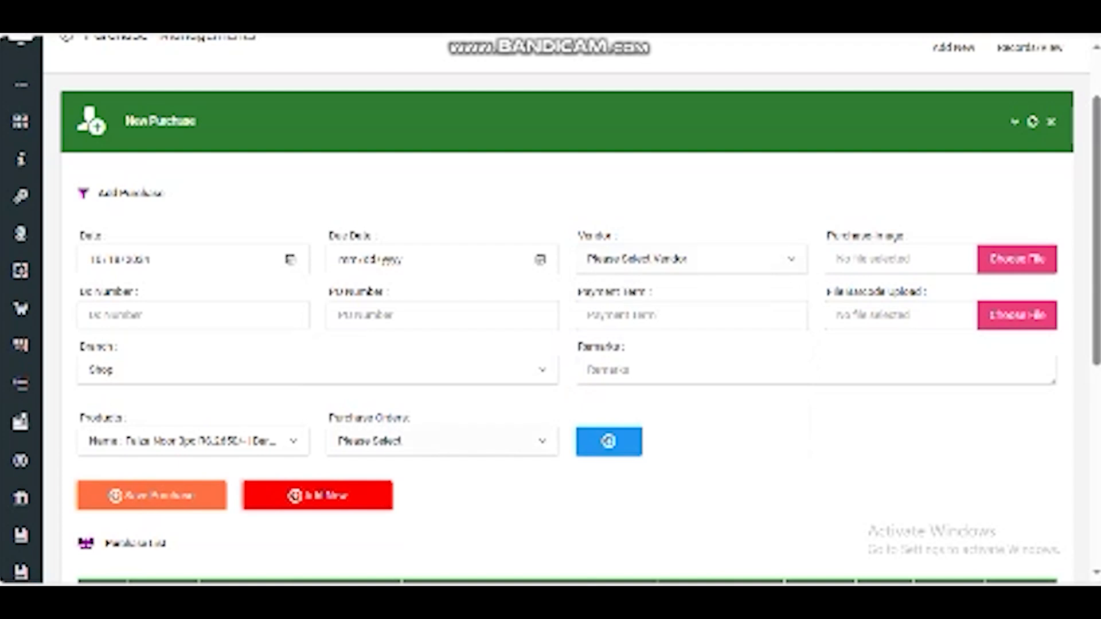
Step: Search products for "a" and add 3032 Waist coat 1220031 to the purchase list
click(194, 441)
text(a)
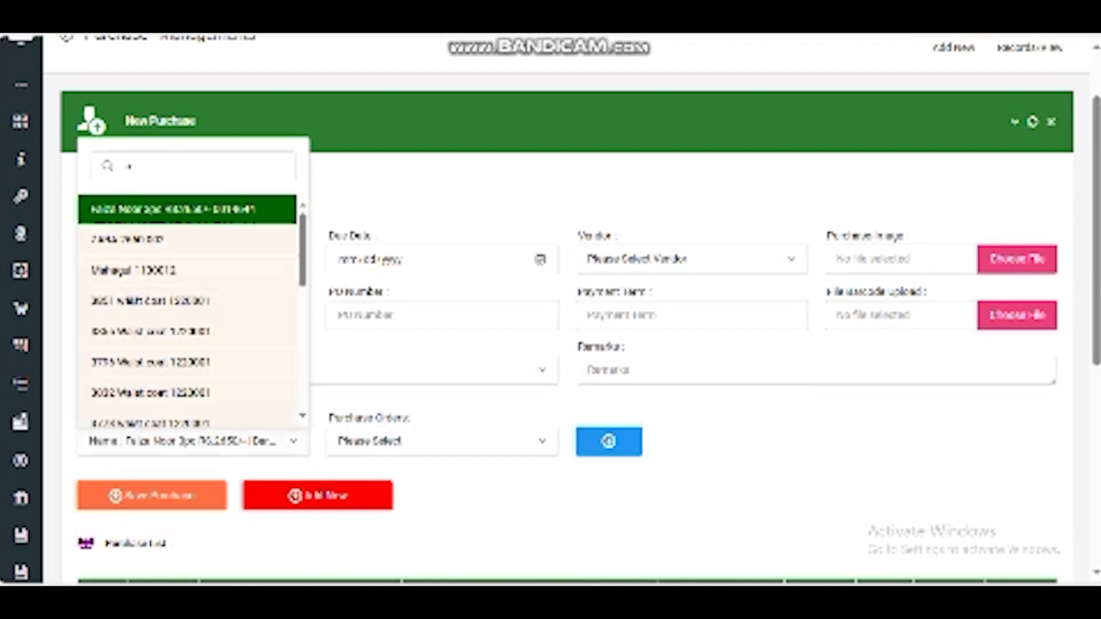
click(172, 394)
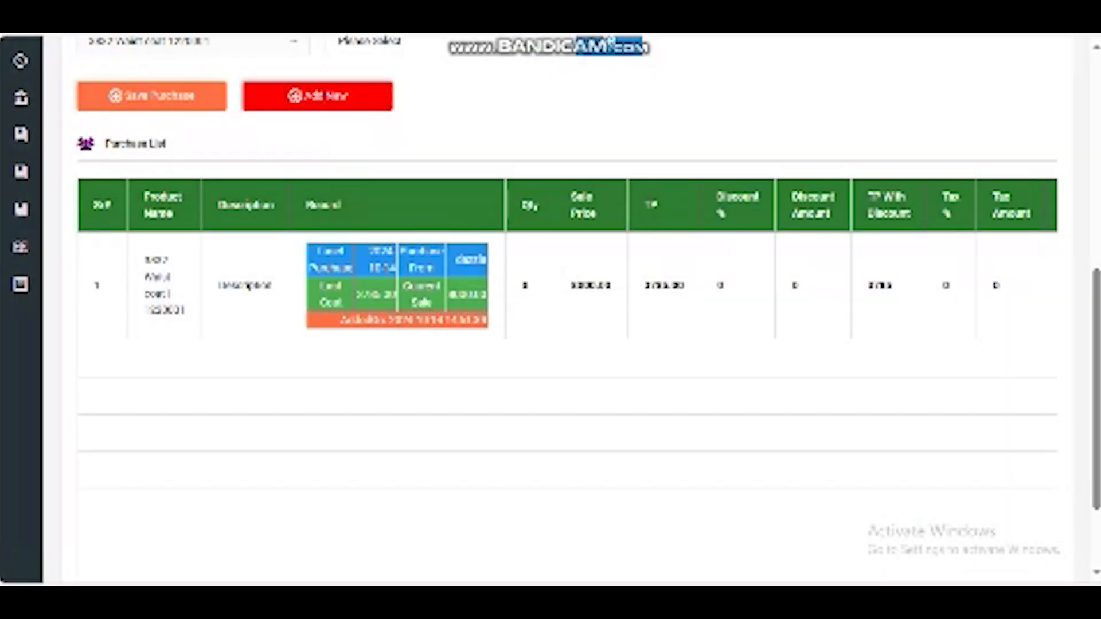
click(530, 286)
Step: Scroll through the purchase list table columns and totals
scroll(530, 286, down, 3)
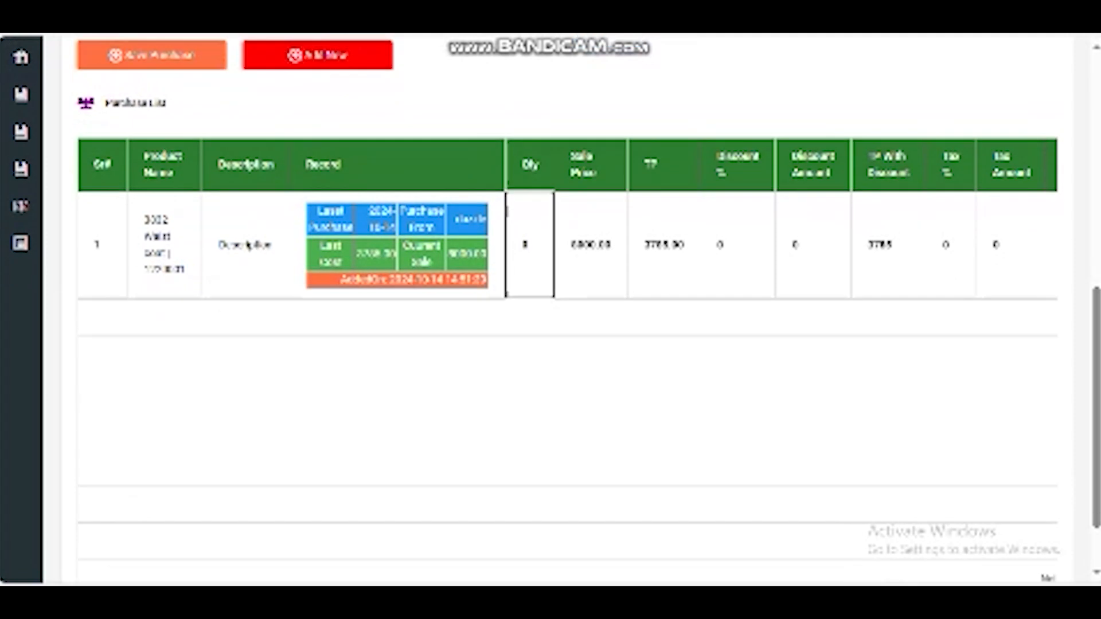
drag(530, 525, 686, 525)
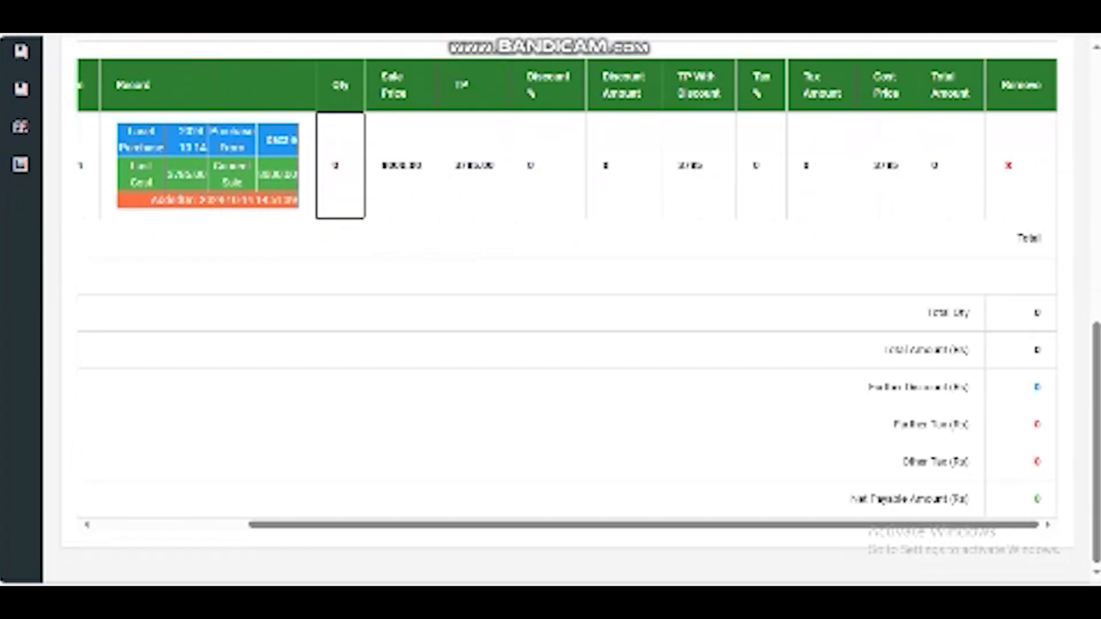
scroll(686, 504, up, 4)
scroll(551, 310, up, 4)
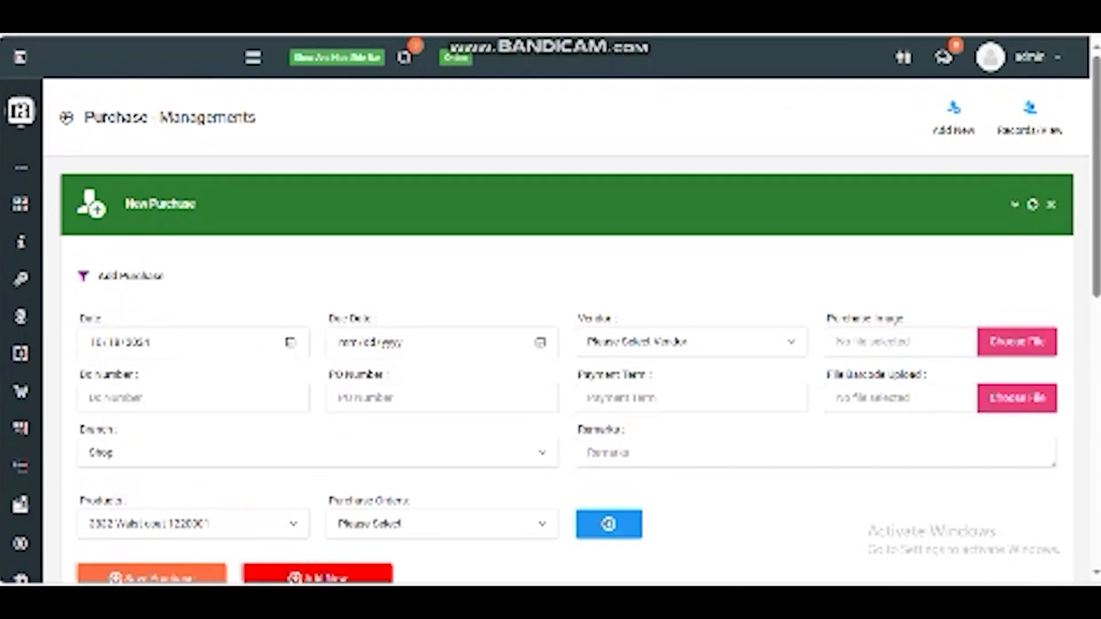
Step: Open the Pos screen from the POS menu in the sidebar
click(253, 57)
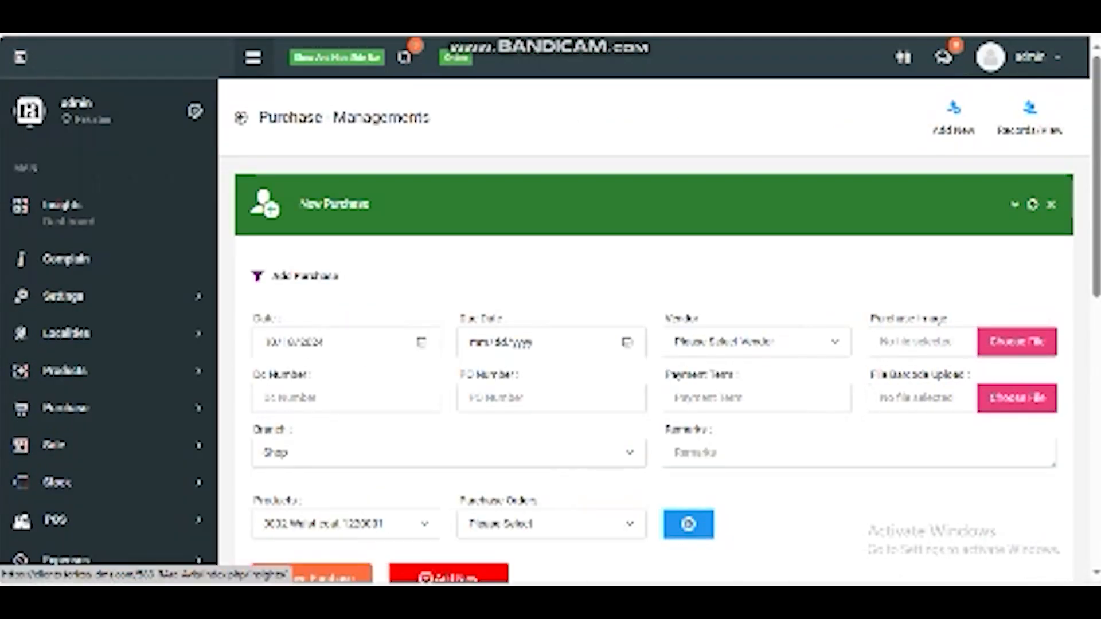
click(86, 445)
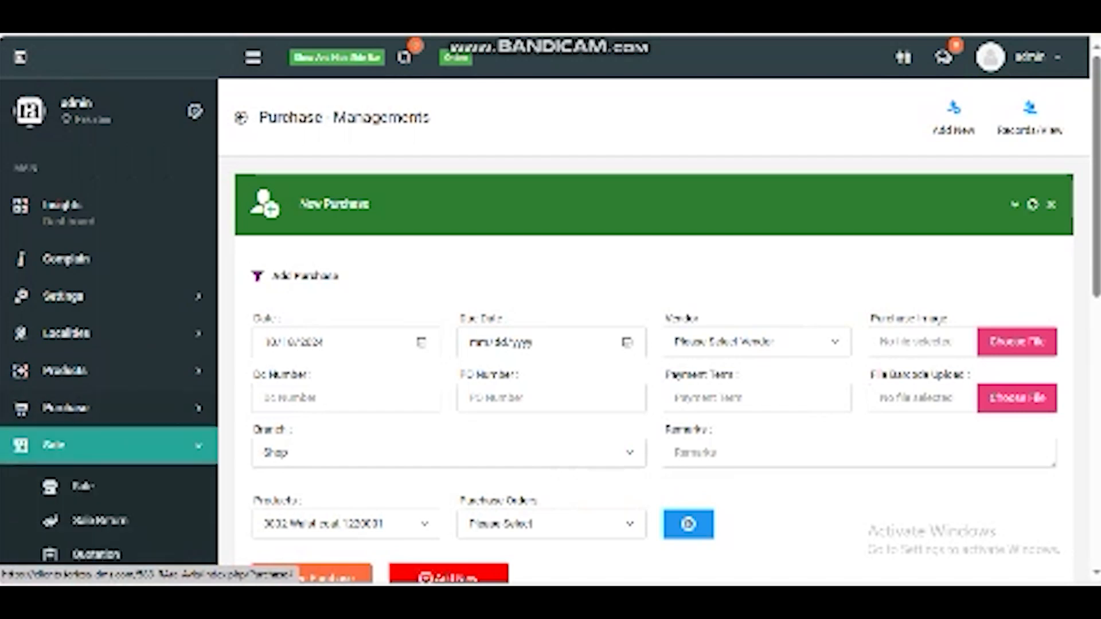
scroll(86, 401, down, 7)
click(57, 305)
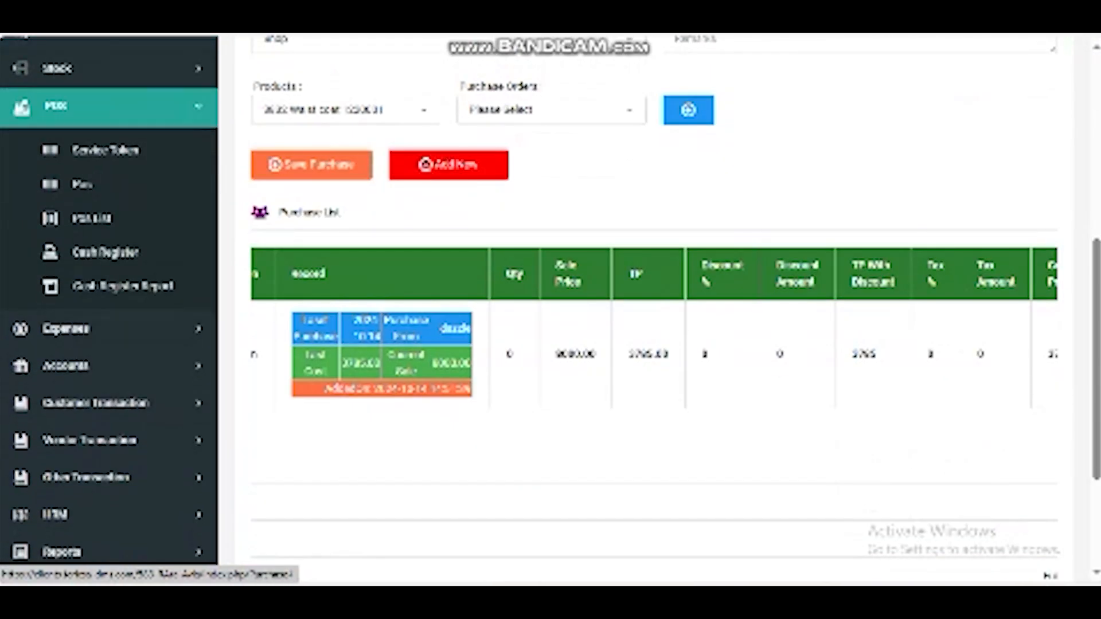
click(83, 184)
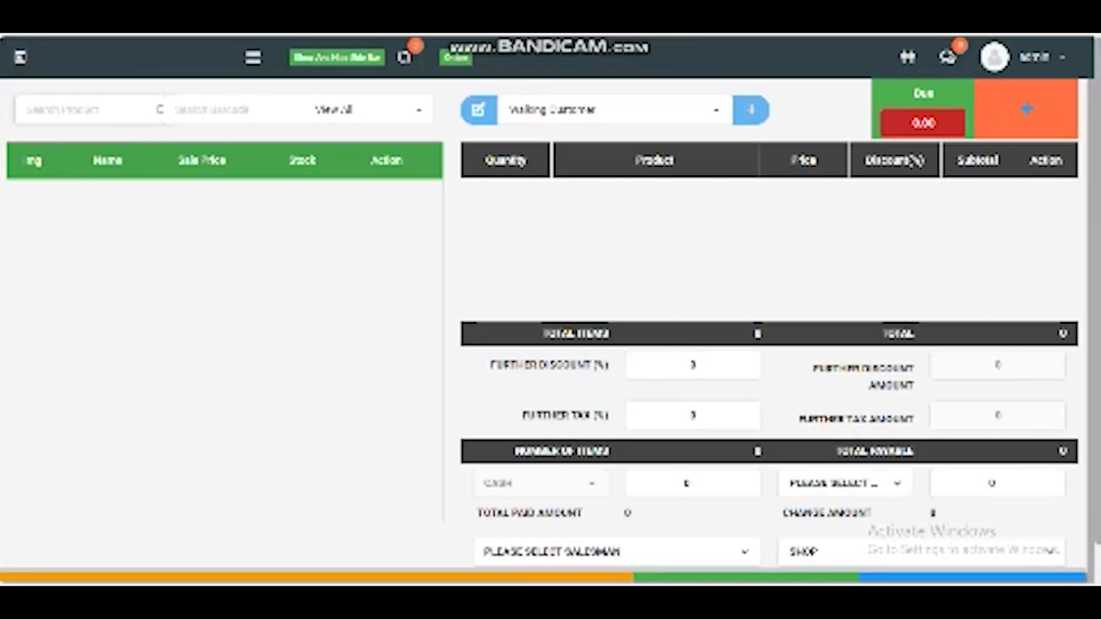
Step: Search products for "a" and add the first result to the sale cart
text(a)
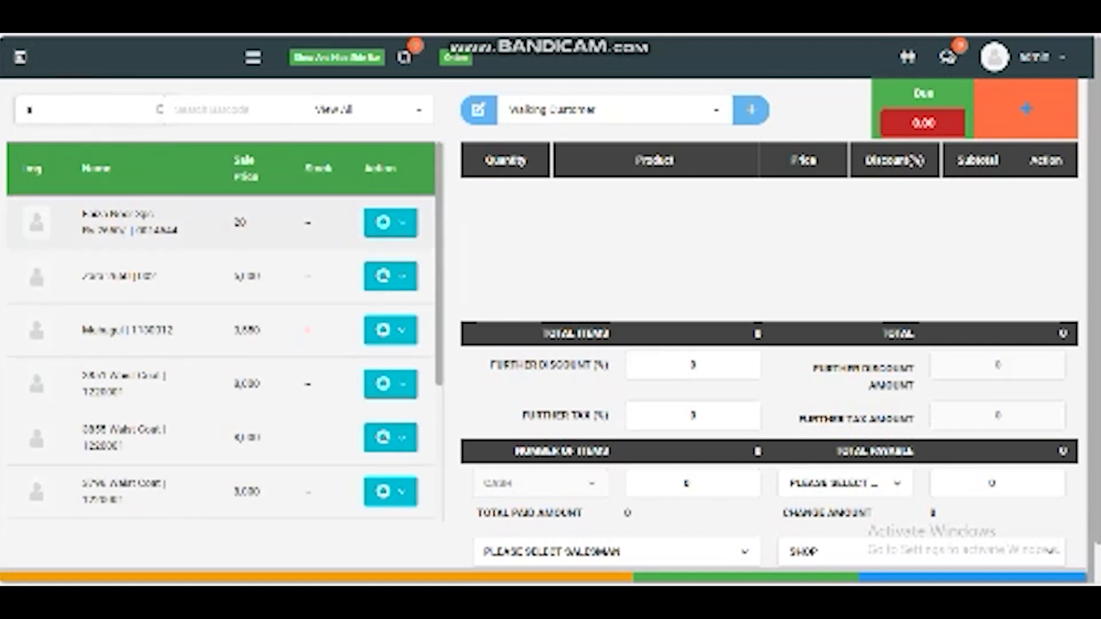
key(Return)
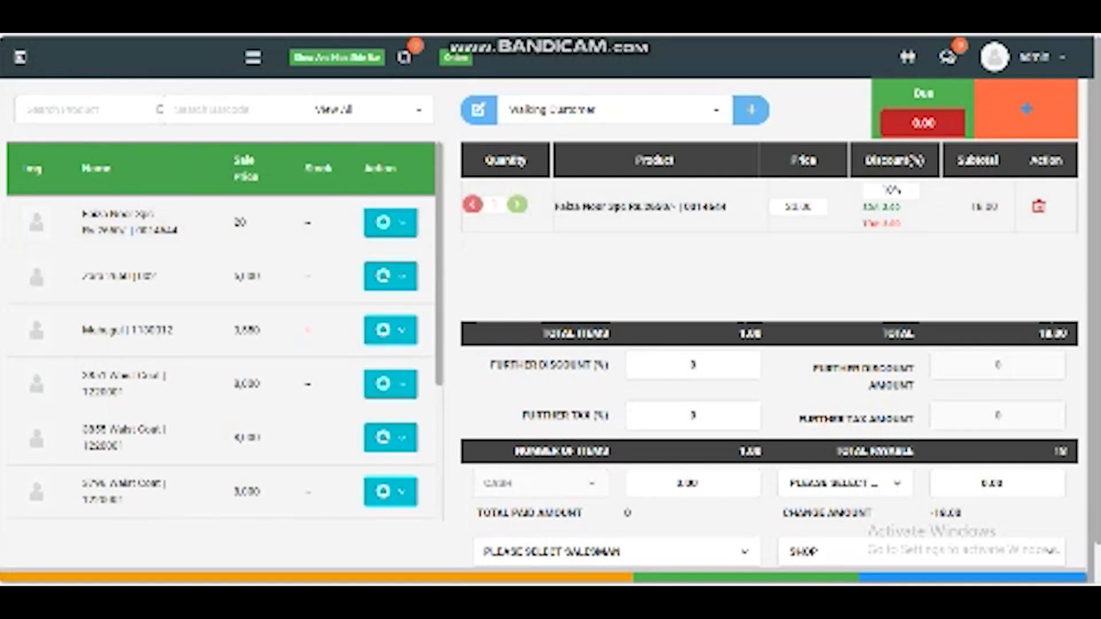
scroll(768, 321, down, 1)
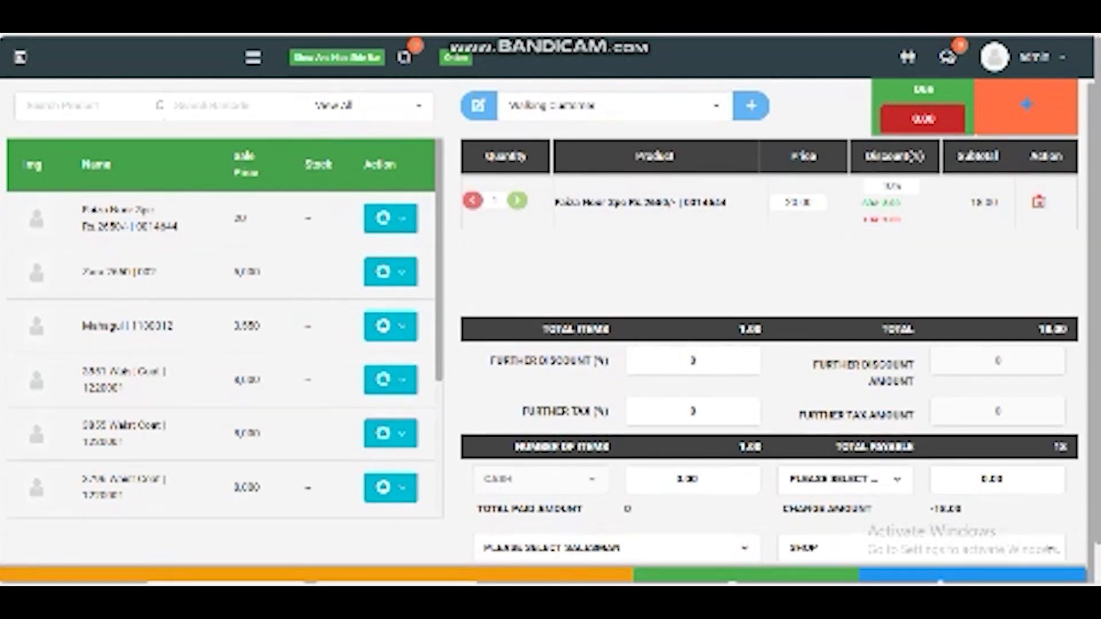
Step: Set the second payment account to Meezan Bank and review the payment amount fields
drag(674, 480, 700, 479)
click(845, 480)
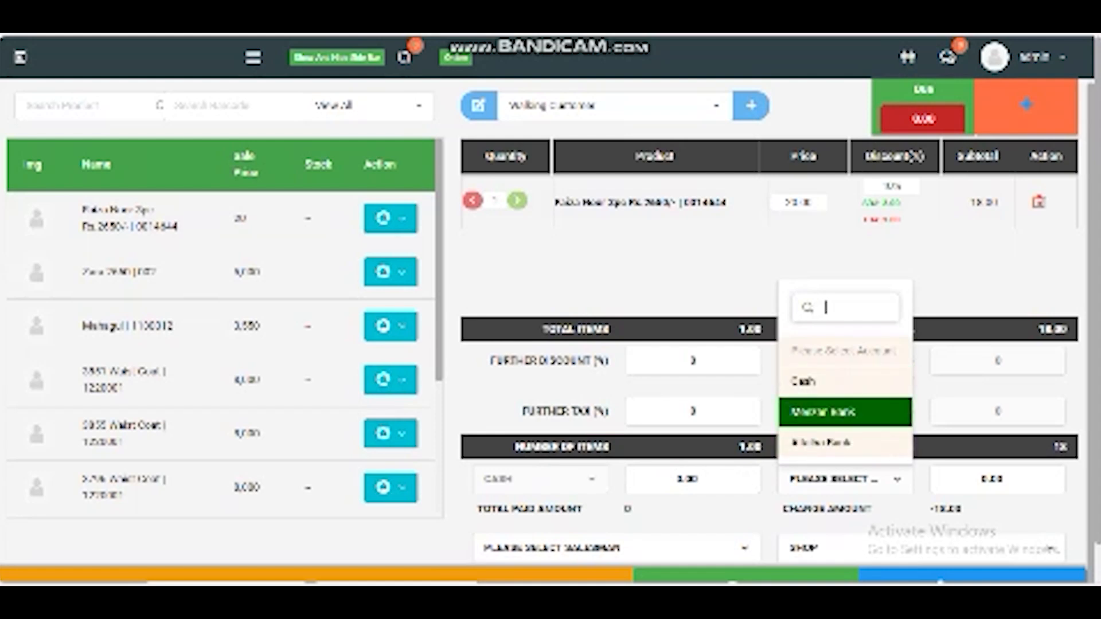
key(Return)
key(Tab)
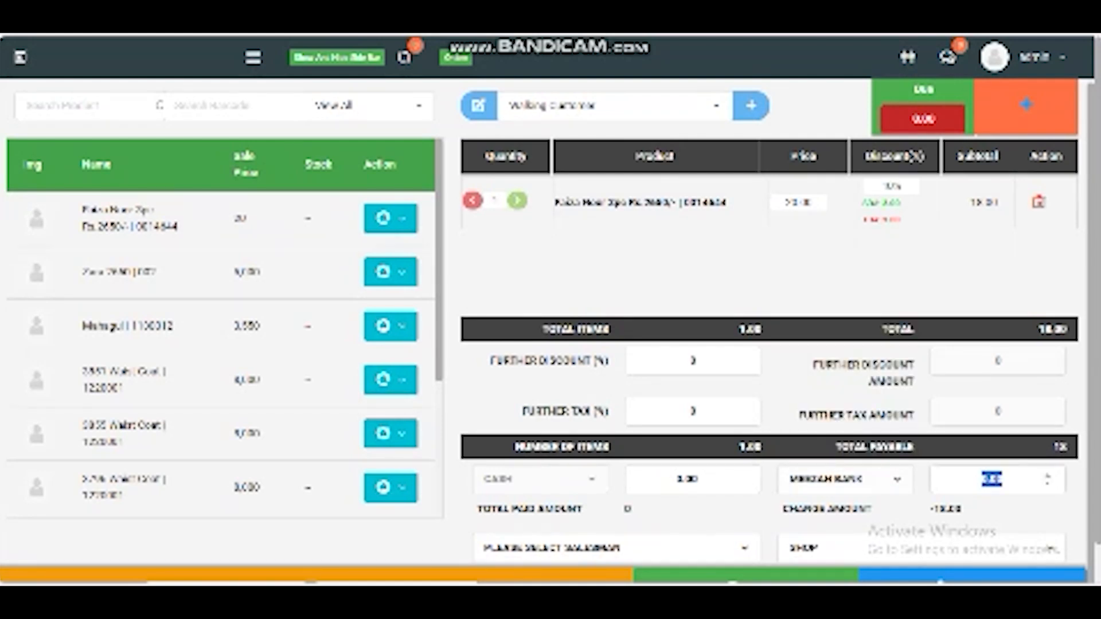
drag(1039, 329, 1044, 330)
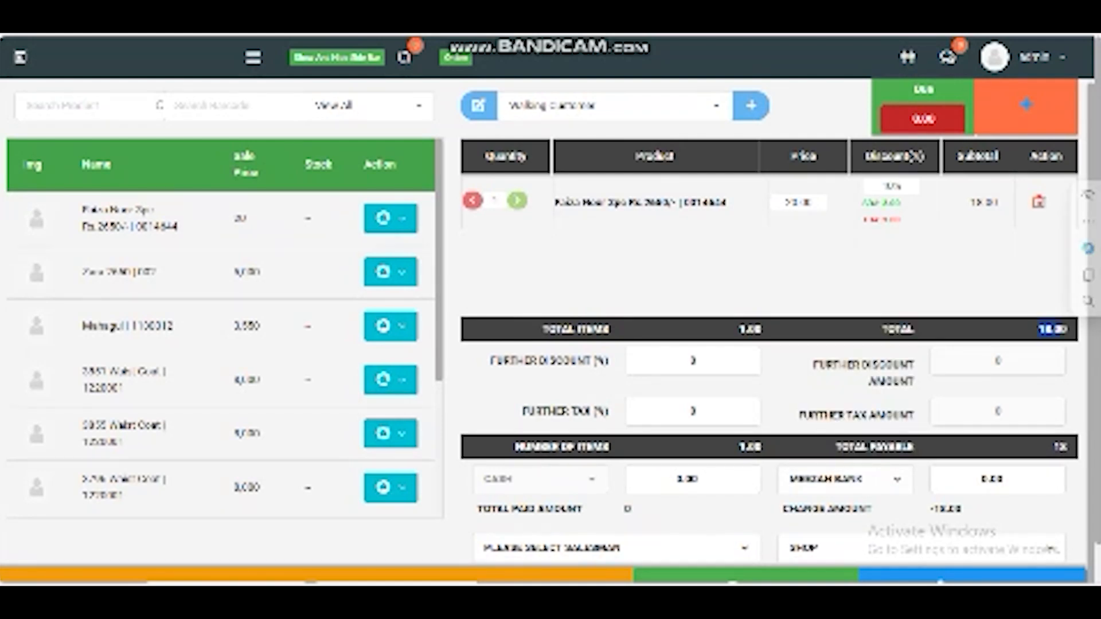
double_click(696, 480)
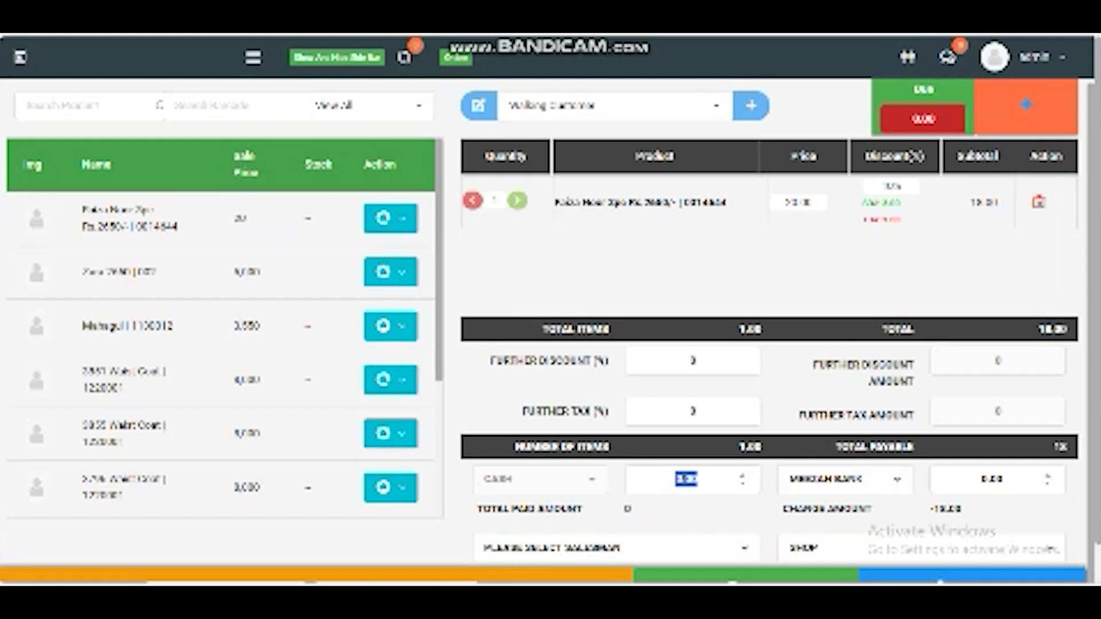
key(Tab)
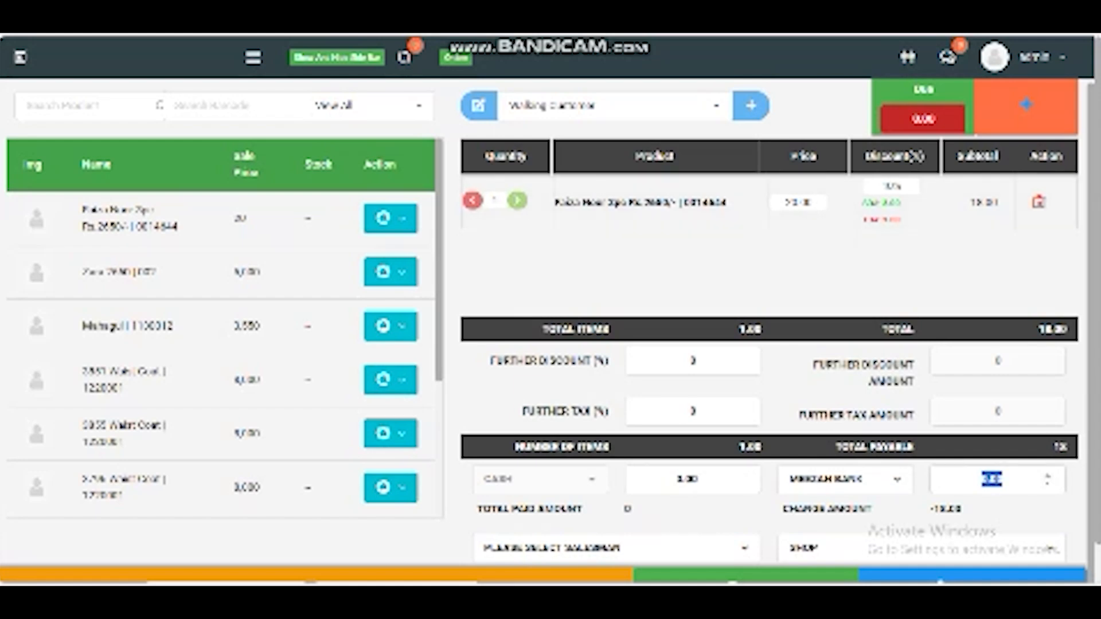
Step: Open the customer list and keep Walking Customer as the customer
click(615, 106)
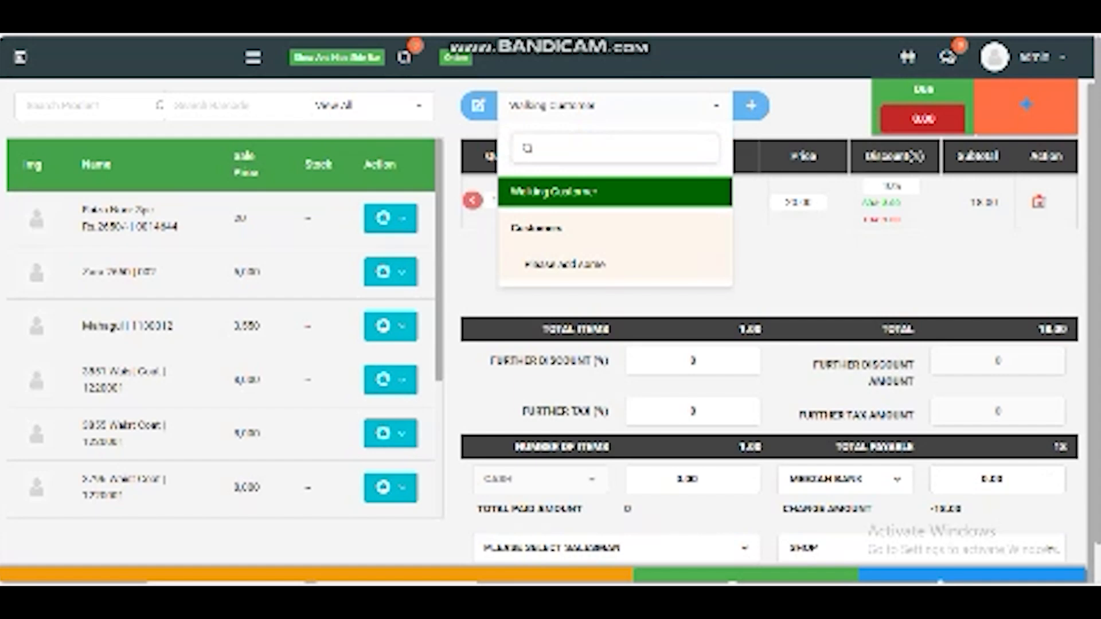
key(Down)
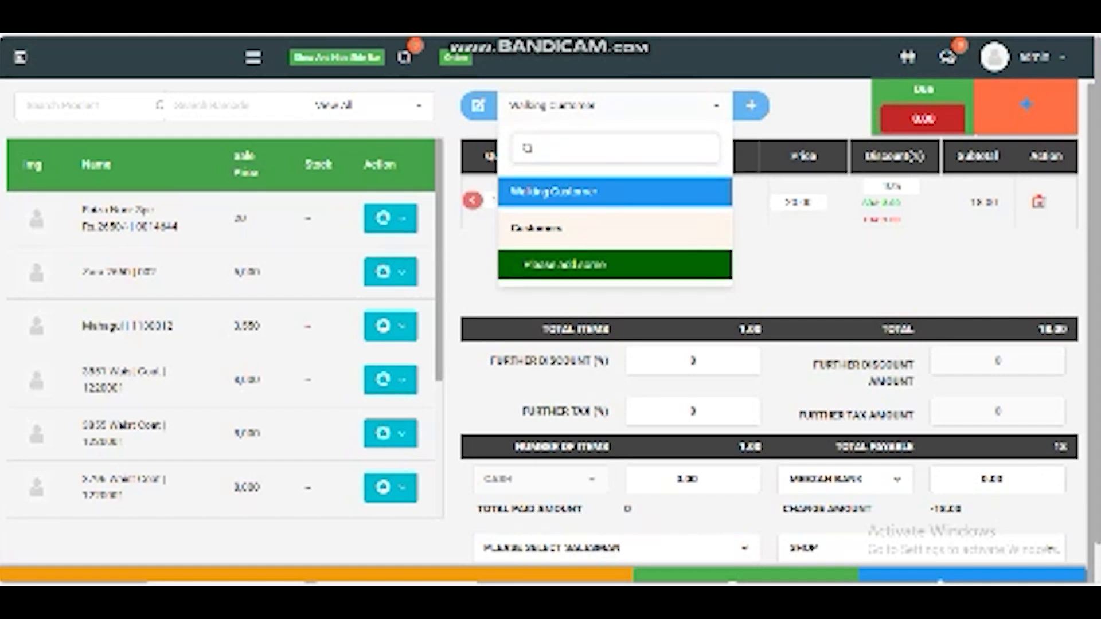
key(Up)
key(Return)
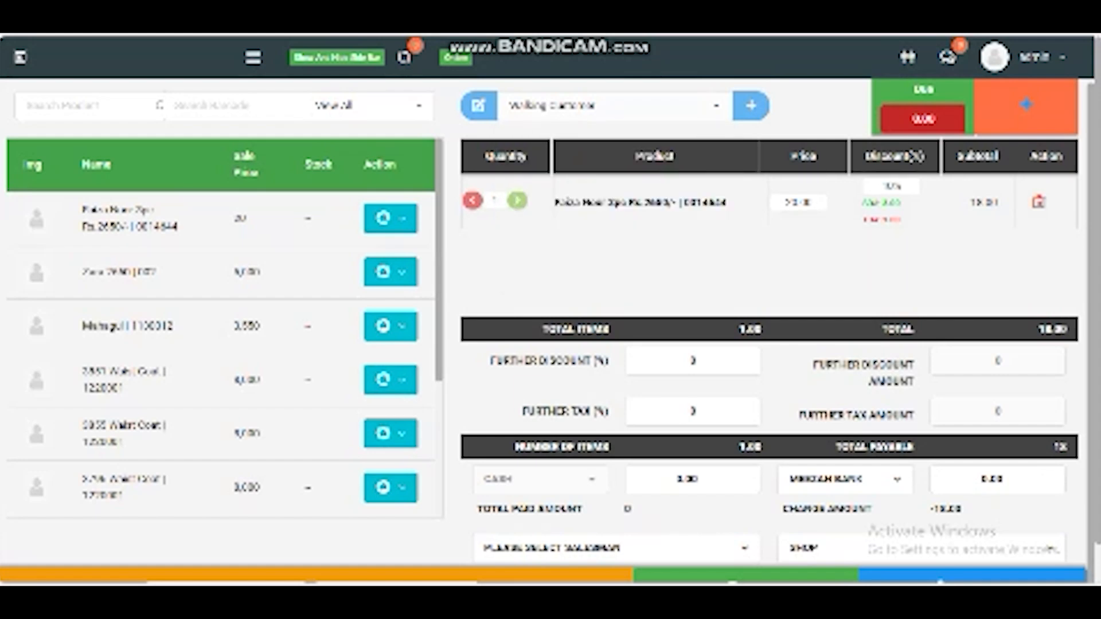
Step: Open the new Sale form from the Sale menu and scroll through its fields
click(336, 58)
click(253, 57)
scroll(65, 211, down, 1)
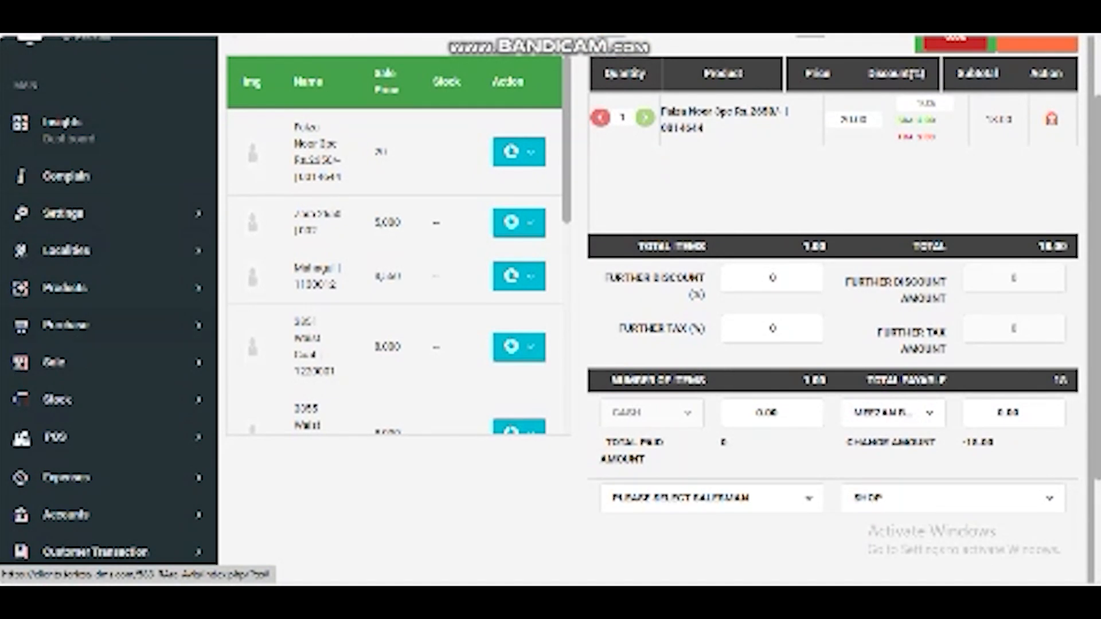
click(63, 363)
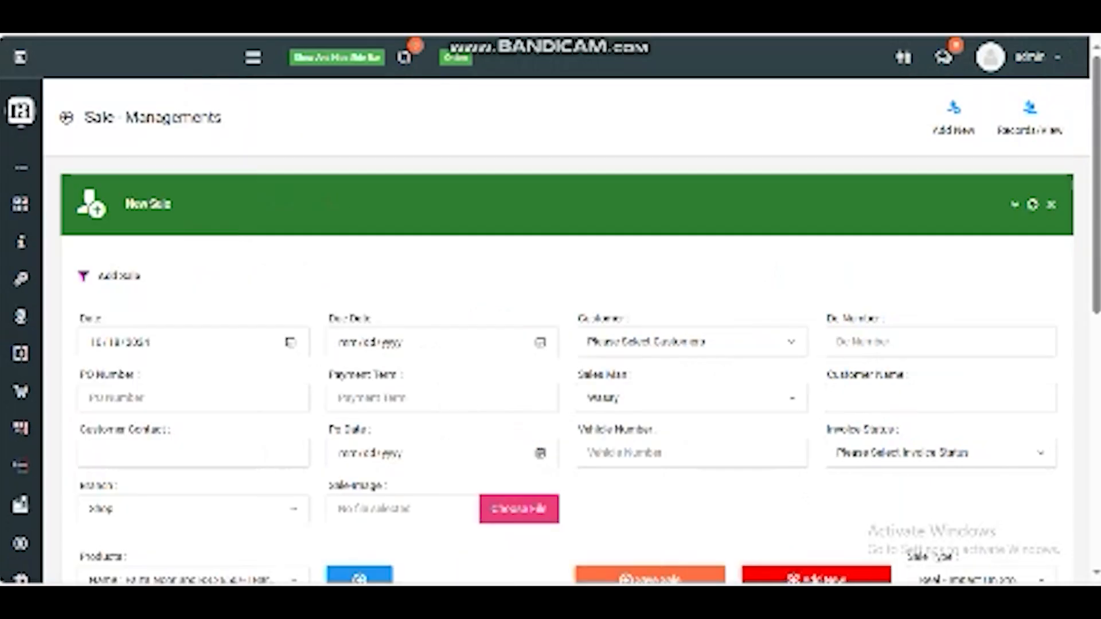
scroll(567, 310, down, 5)
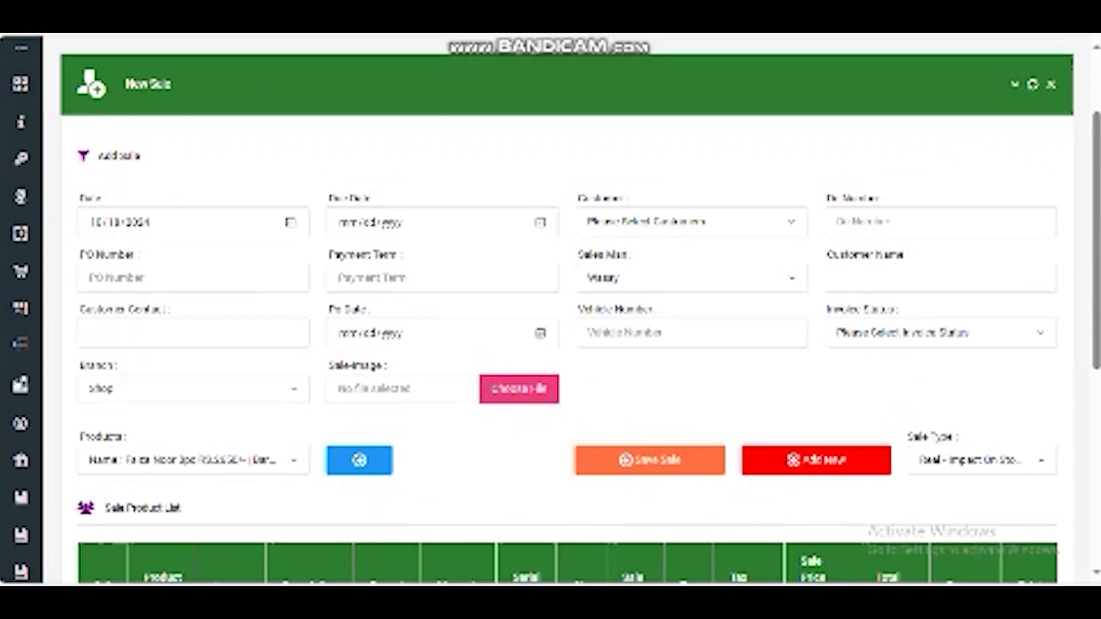
scroll(568, 310, down, 2)
scroll(568, 310, up, 7)
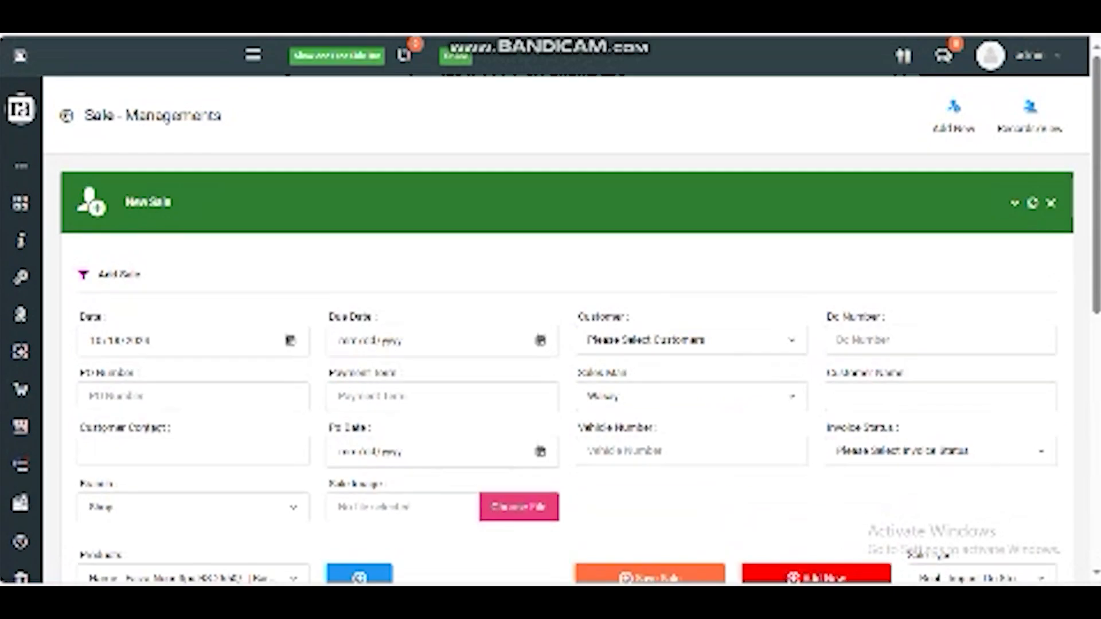
Step: Open the Stock Report page from the Stock menu
mouse_move(21, 247)
scroll(34, 253, down, 1)
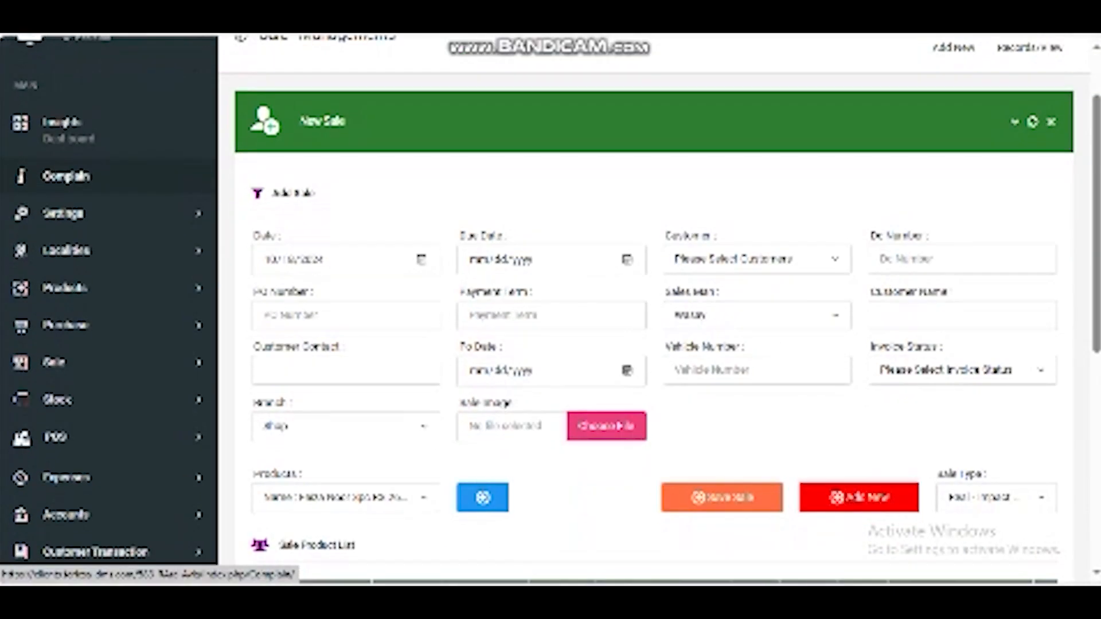
click(57, 399)
scroll(86, 373, down, 2)
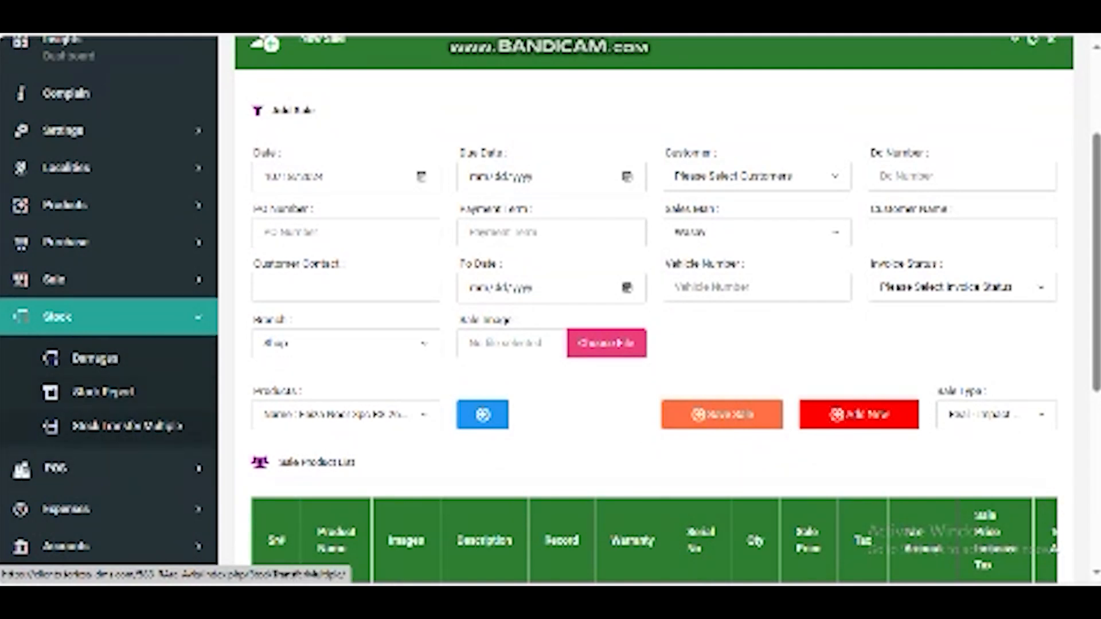
click(103, 392)
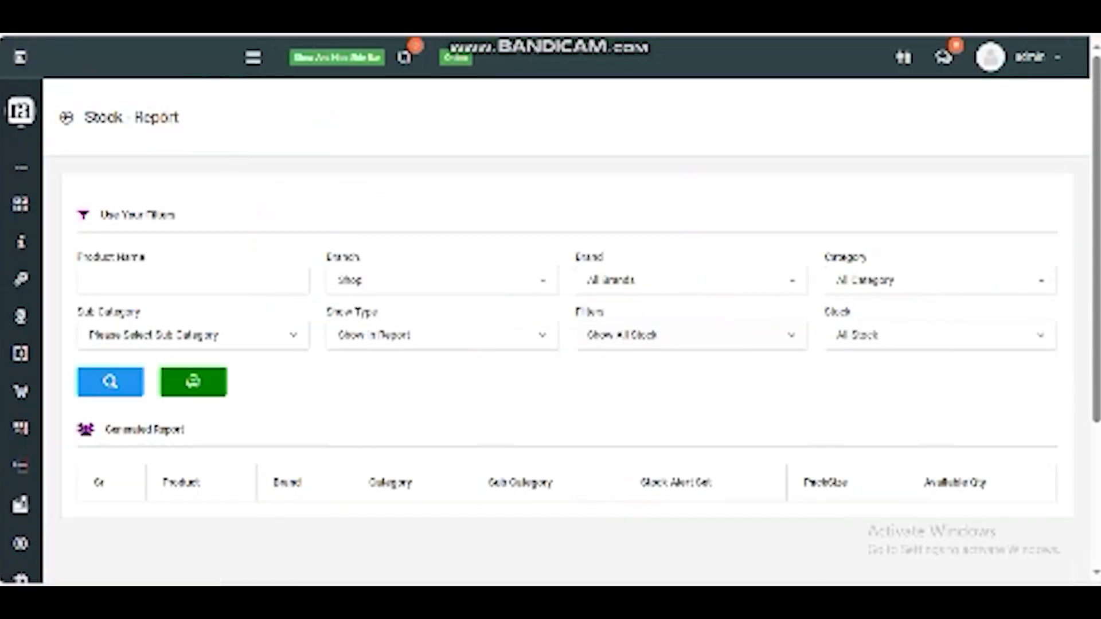
Step: Generate the stock report with the default filters and scroll through its rows
click(110, 382)
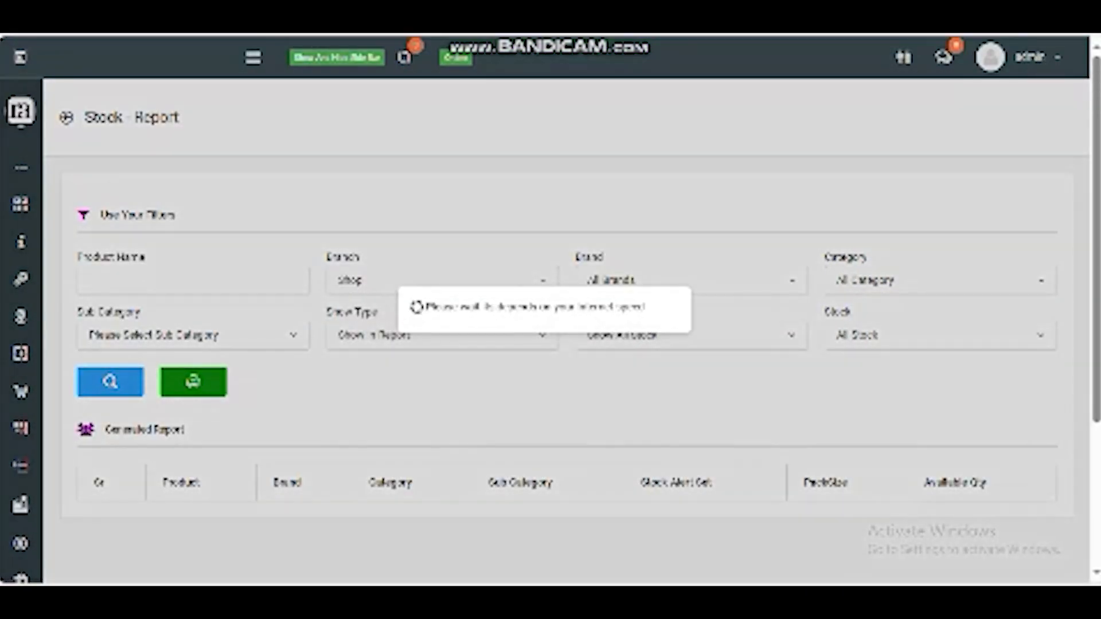
scroll(550, 315, down, 7)
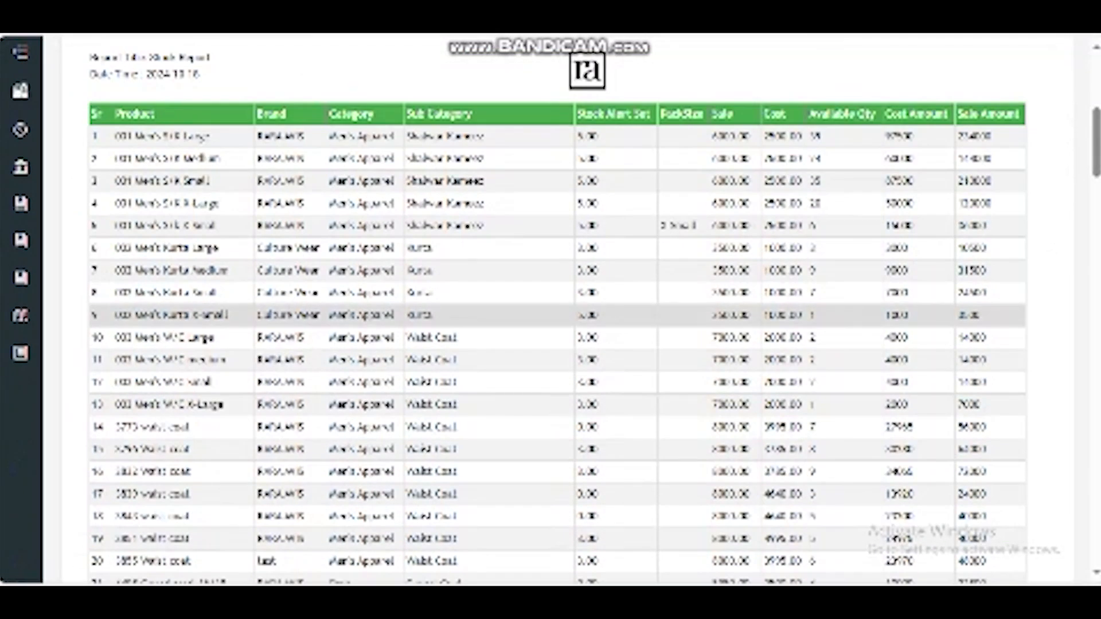
drag(818, 136, 819, 204)
click(814, 338)
scroll(814, 338, down, 15)
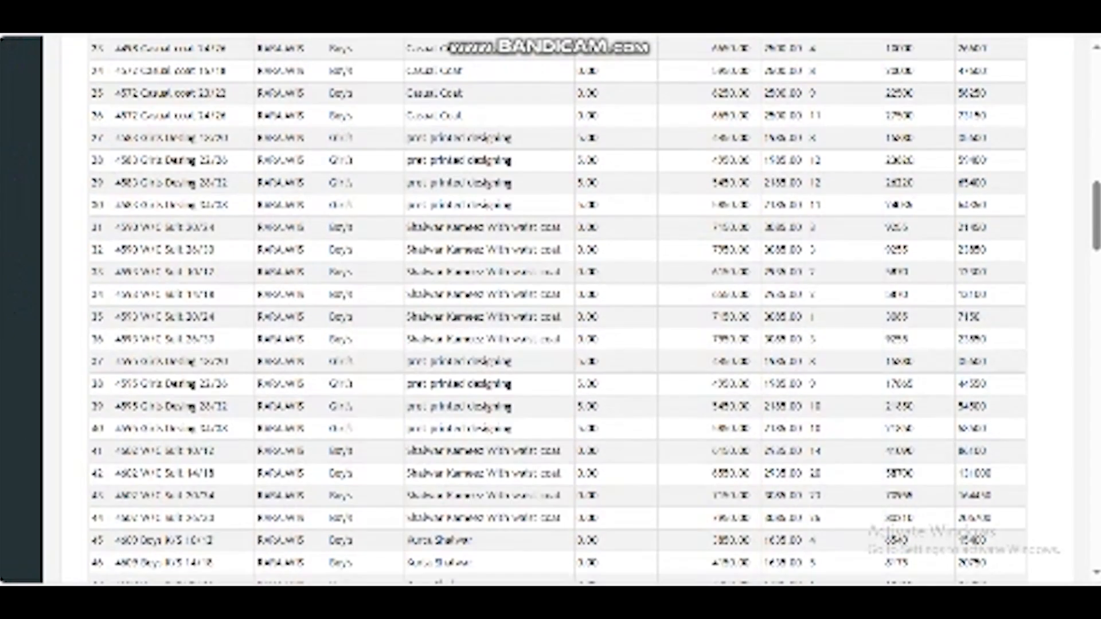
scroll(814, 337, up, 18)
scroll(814, 337, up, 3)
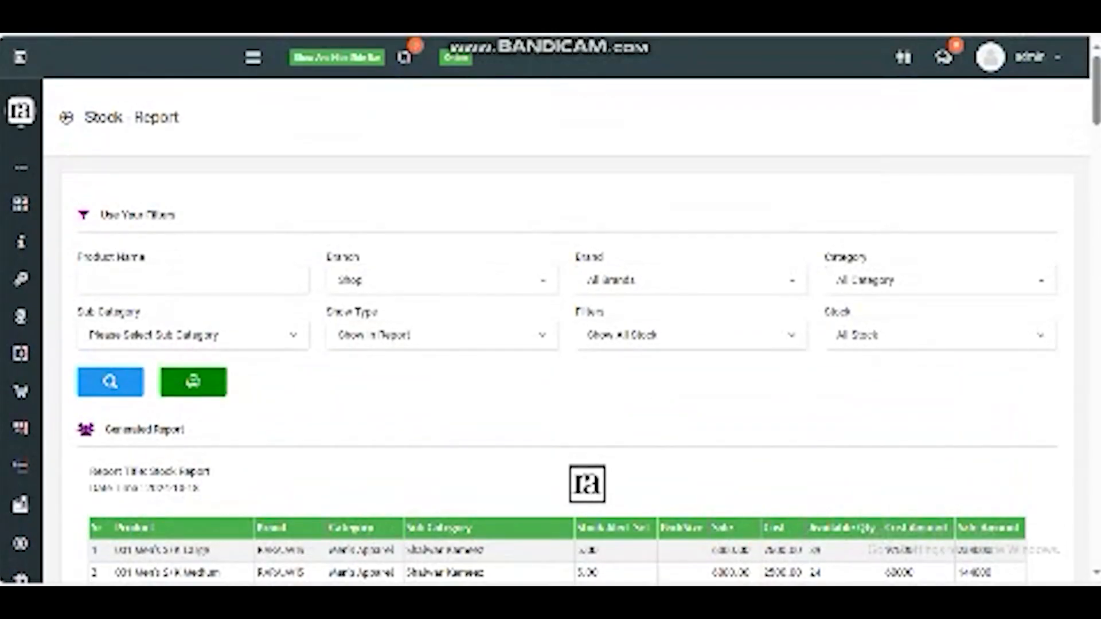
Step: Browse the sidebar's Expenses and Accounts submenus
click(253, 57)
scroll(63, 354, down, 3)
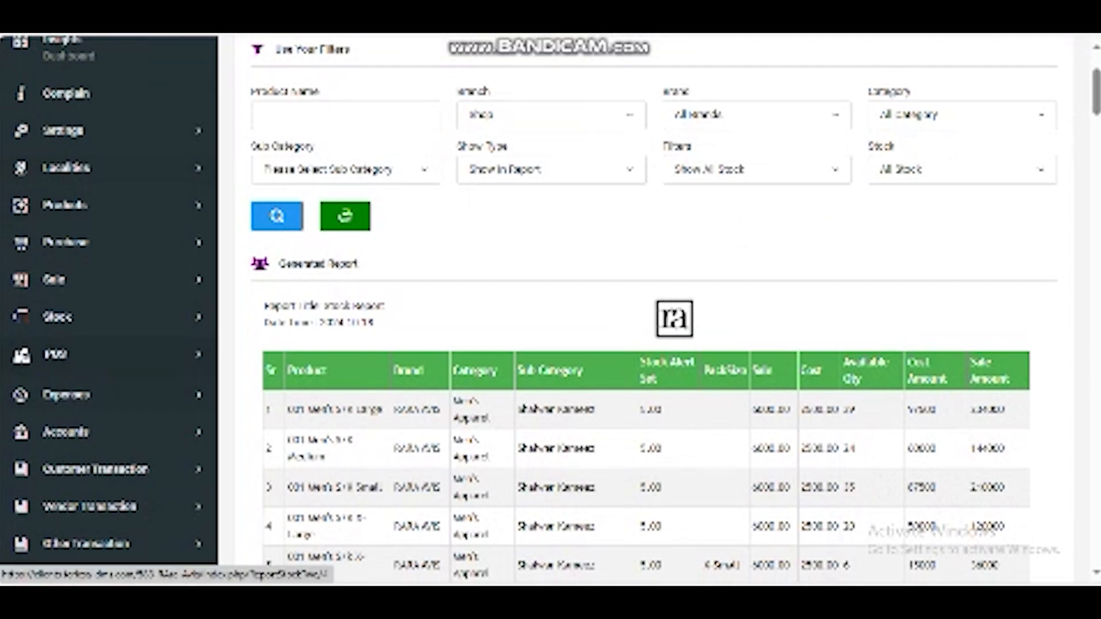
click(64, 394)
scroll(97, 367, down, 2)
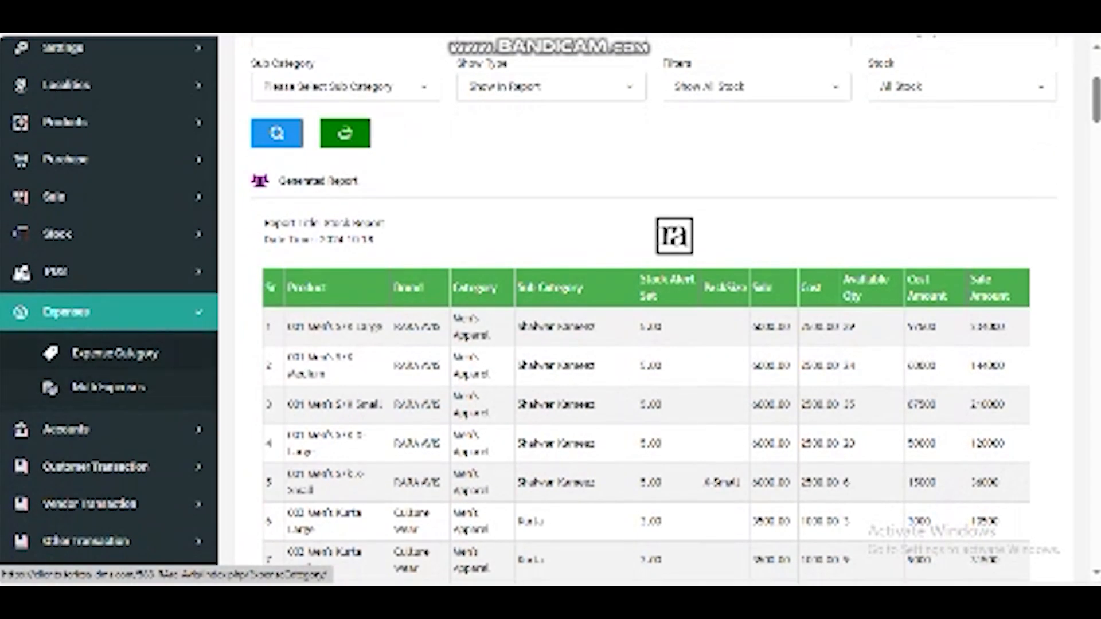
click(66, 429)
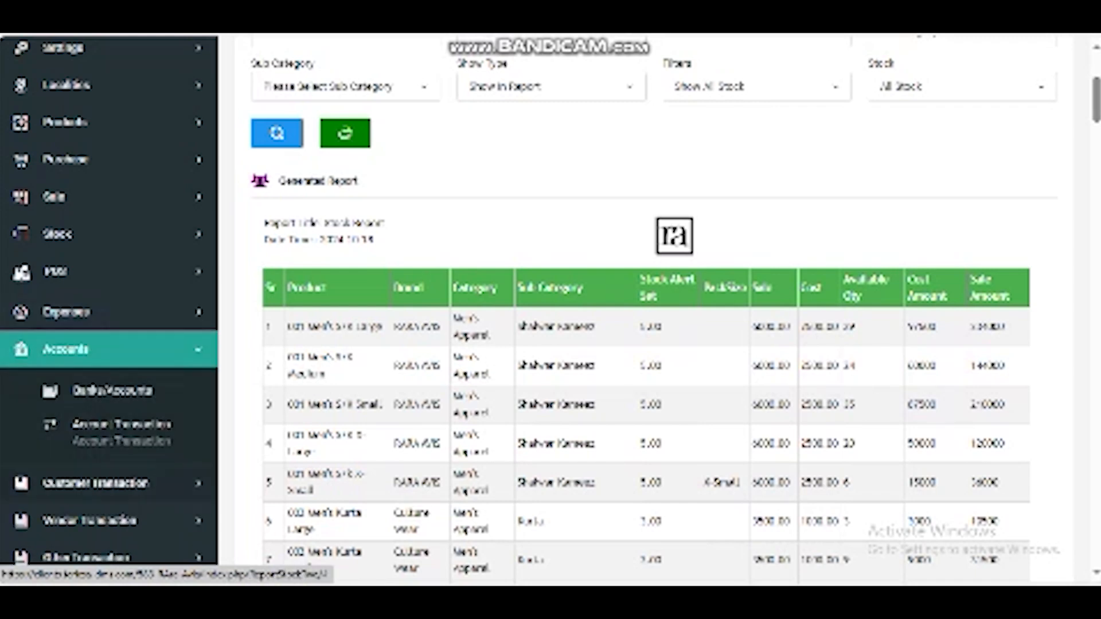
Step: Browse the Customer Transaction, Vendor Transaction, Other Transaction and HRM submenus
click(94, 483)
scroll(95, 483, down, 2)
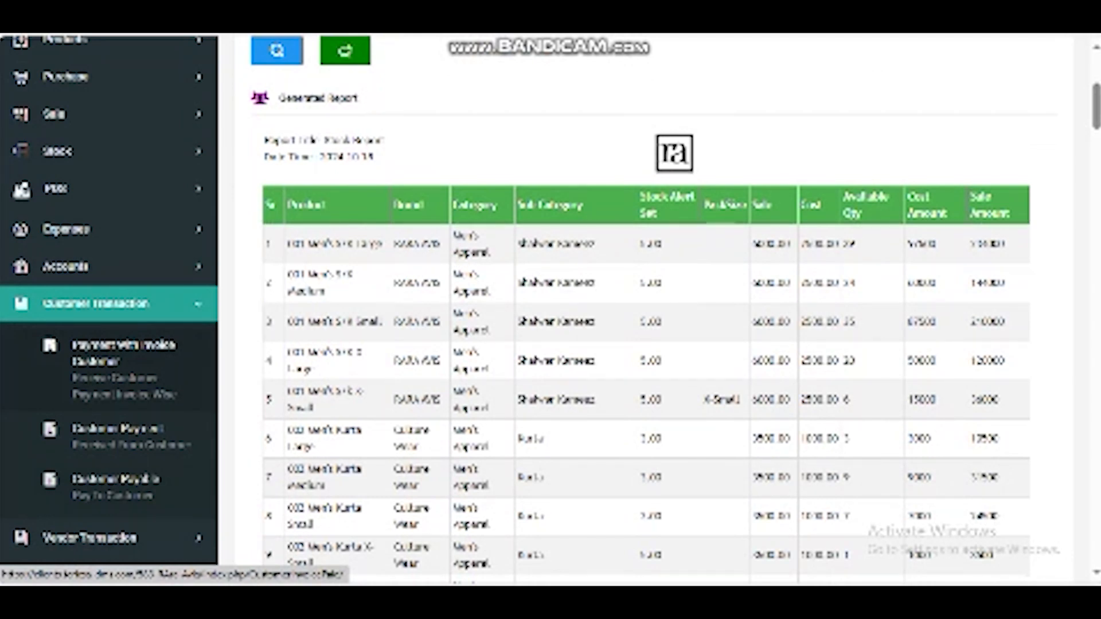
scroll(646, 310, down, 4)
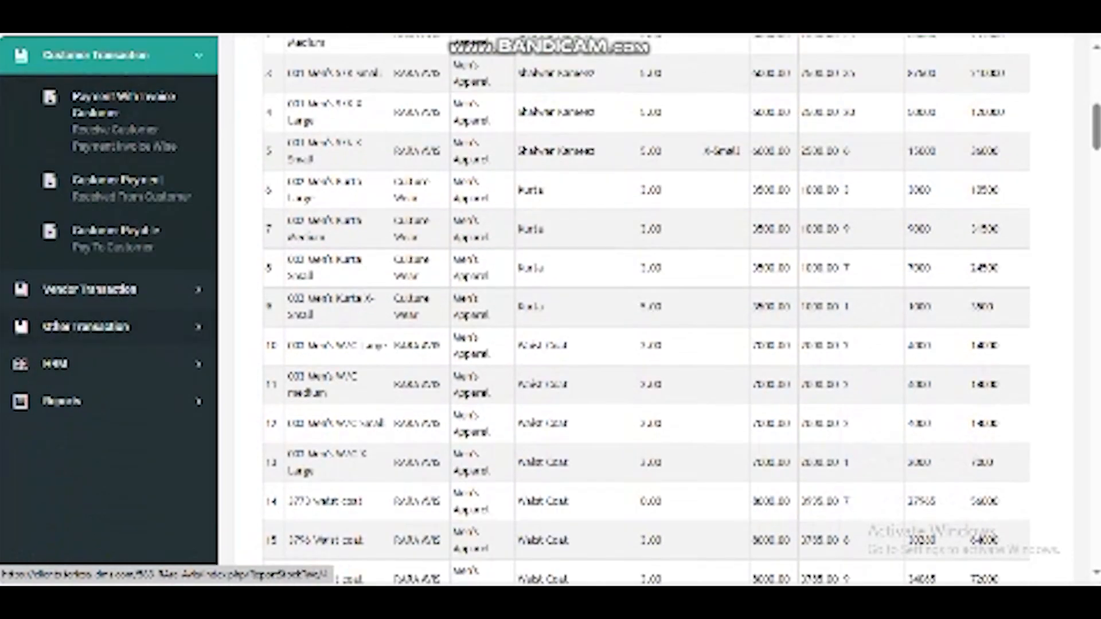
click(92, 291)
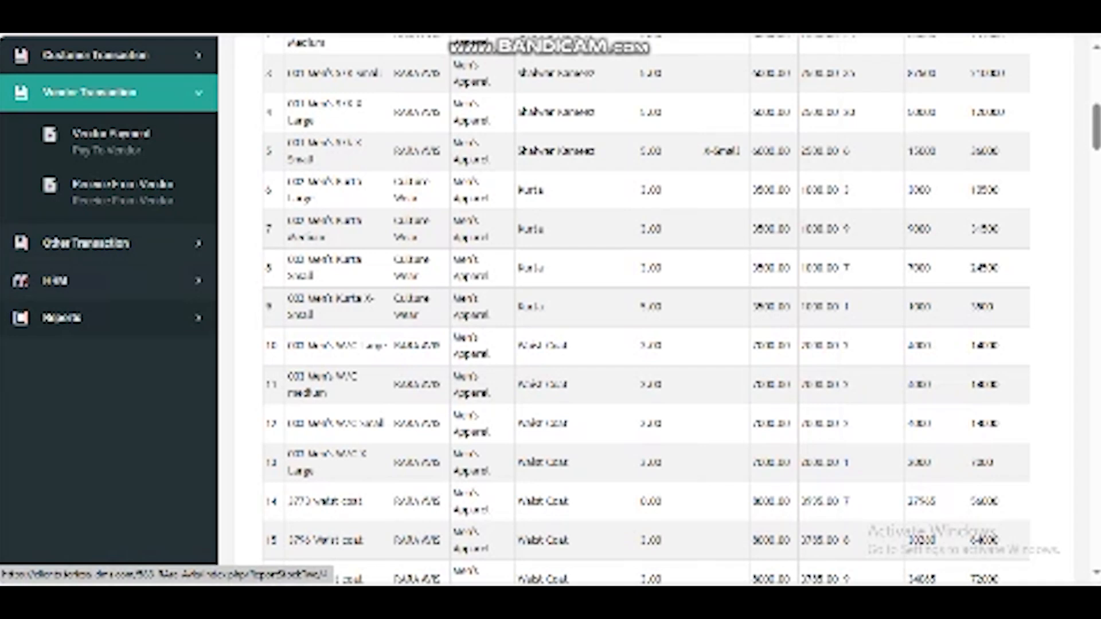
click(86, 243)
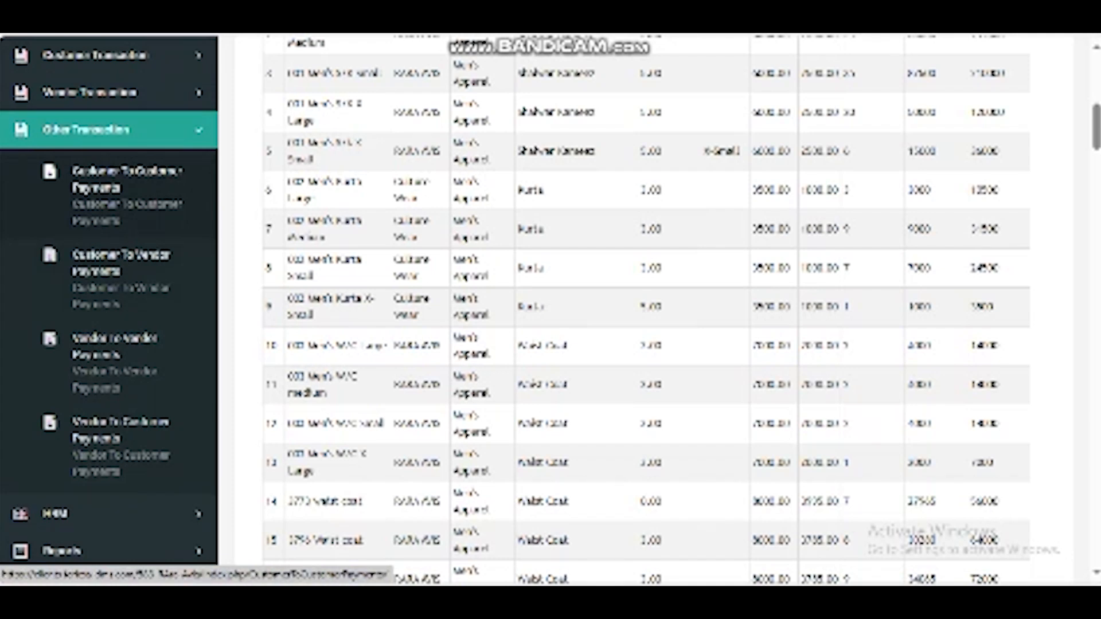
click(86, 130)
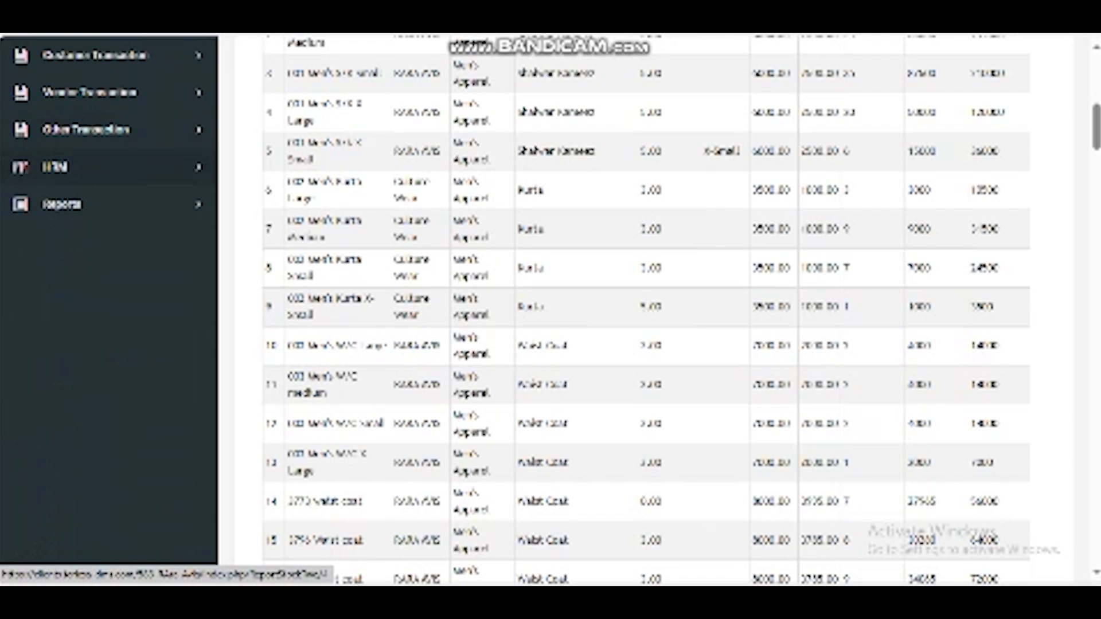
click(86, 167)
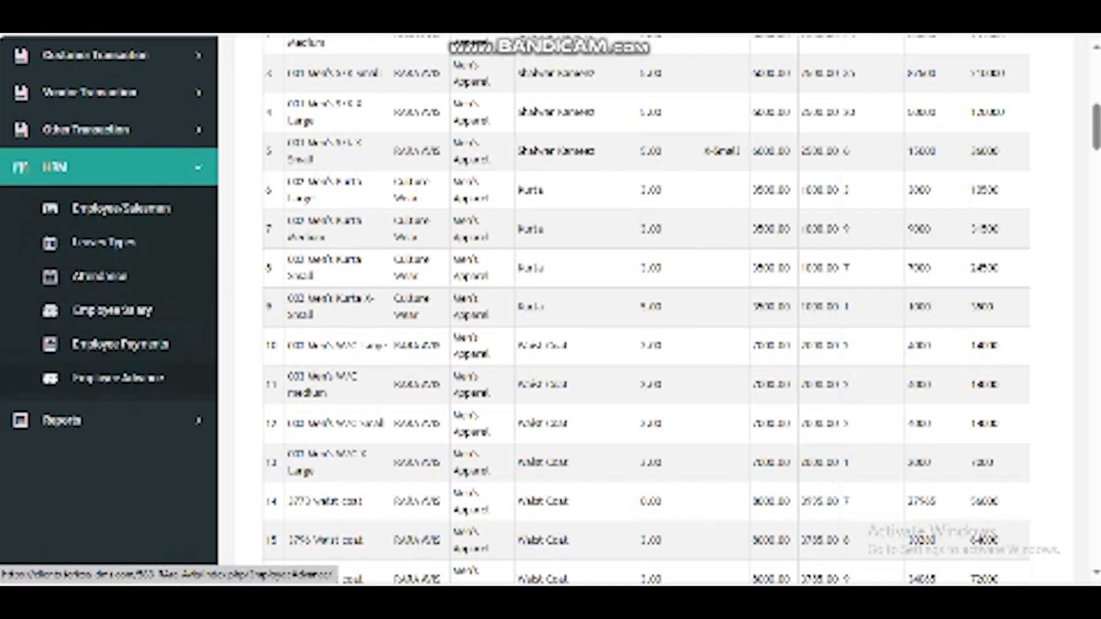
Step: Open the POS Report from the Reports menu in a new browser tab and switch to it
click(62, 421)
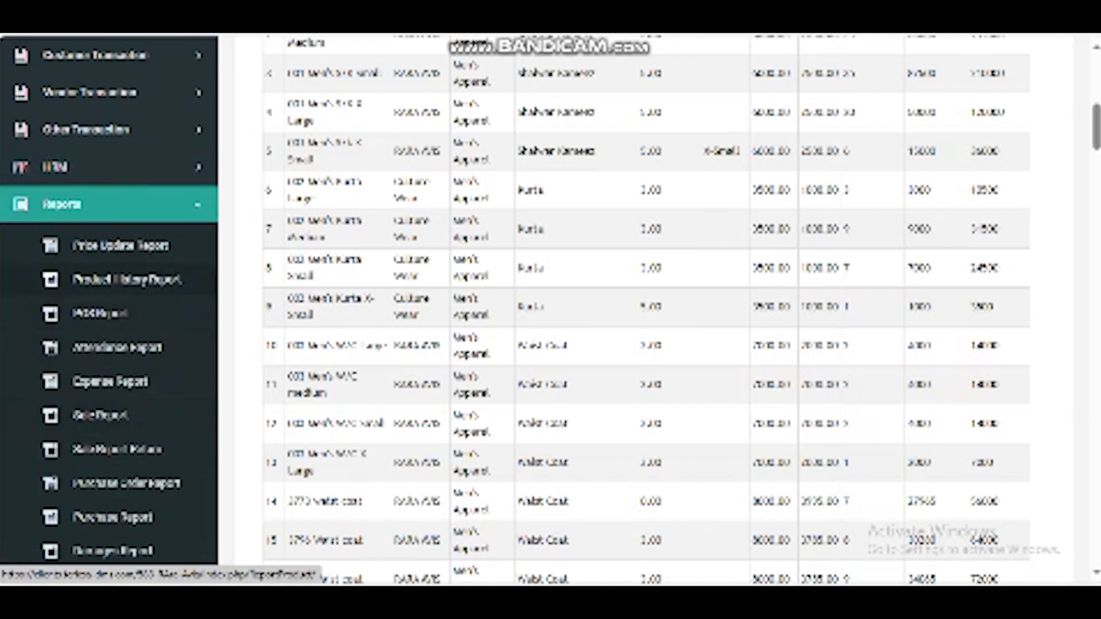
right_click(87, 316)
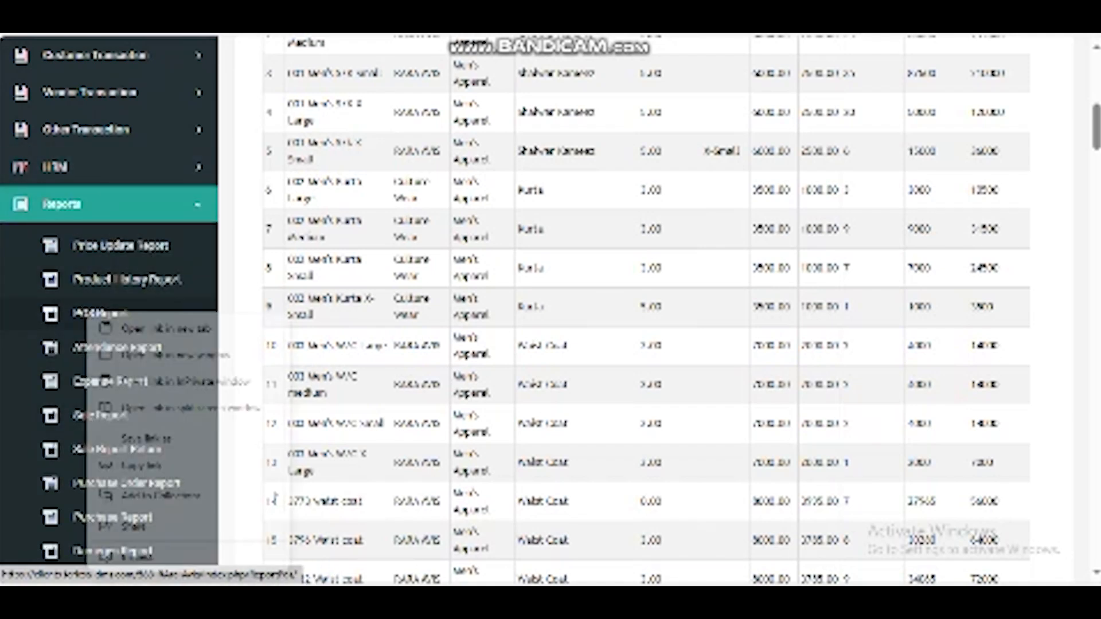
click(132, 330)
key(ctrl+Tab)
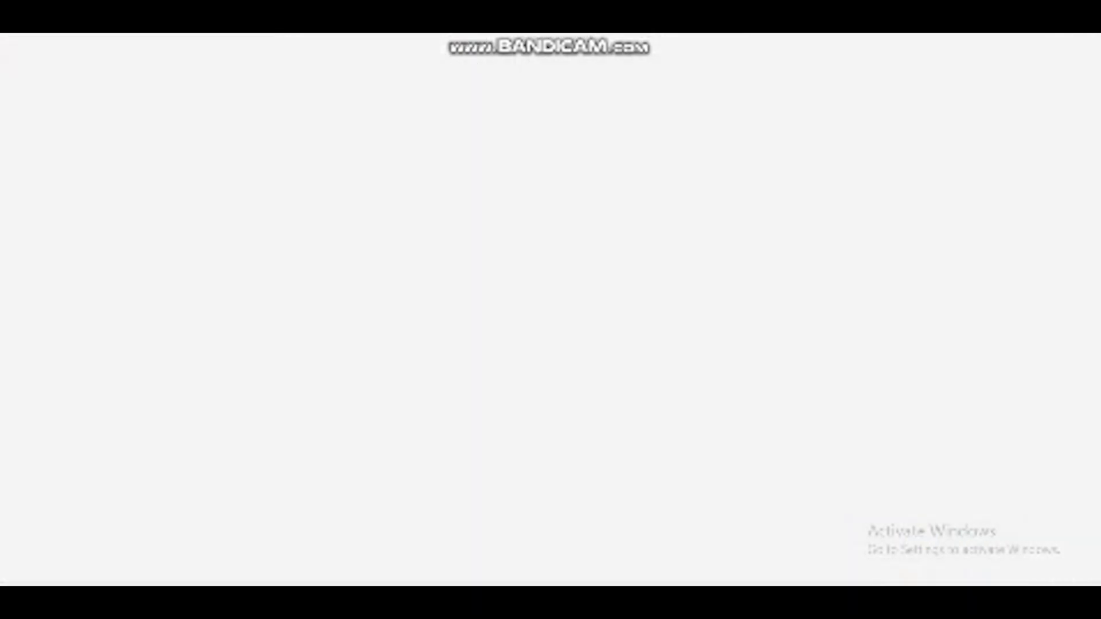
Step: Generate the POS report with the Item Wise report type for the default dates and shop
click(447, 375)
click(691, 281)
click(691, 397)
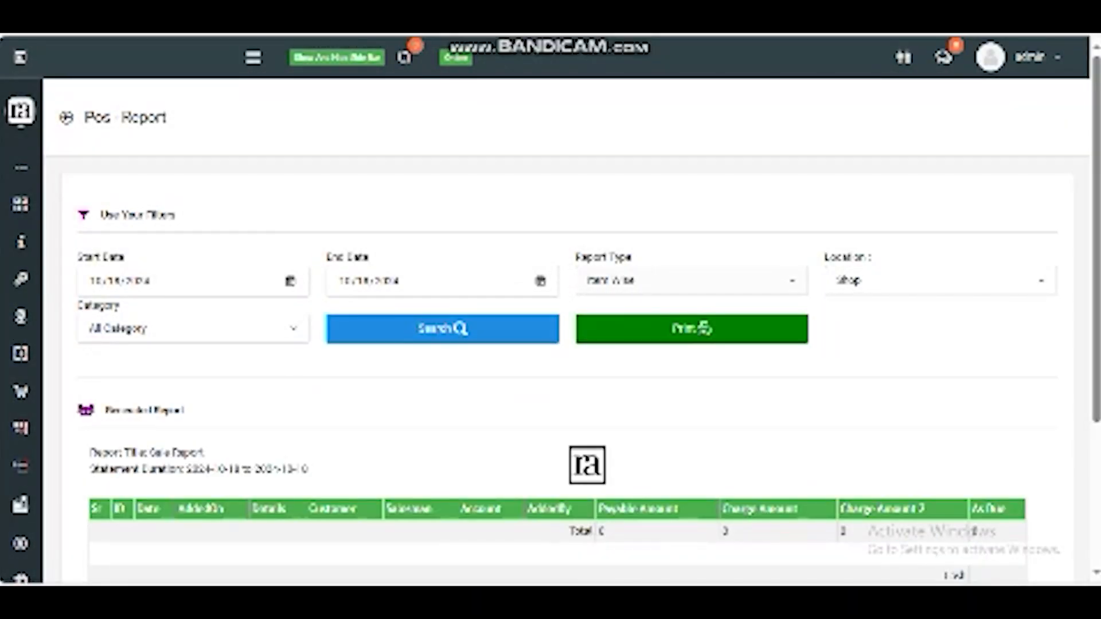
click(443, 329)
scroll(550, 331, down, 4)
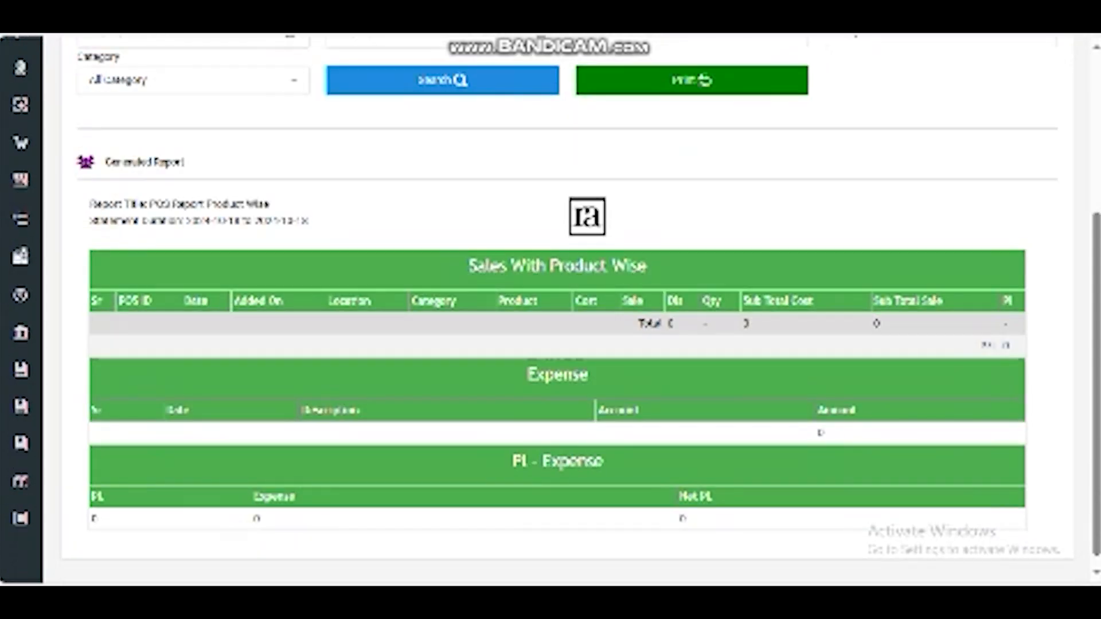
Step: Highlight the Sales With Product Wise, Expense and PL - Expense section titles of the report
drag(477, 266, 649, 268)
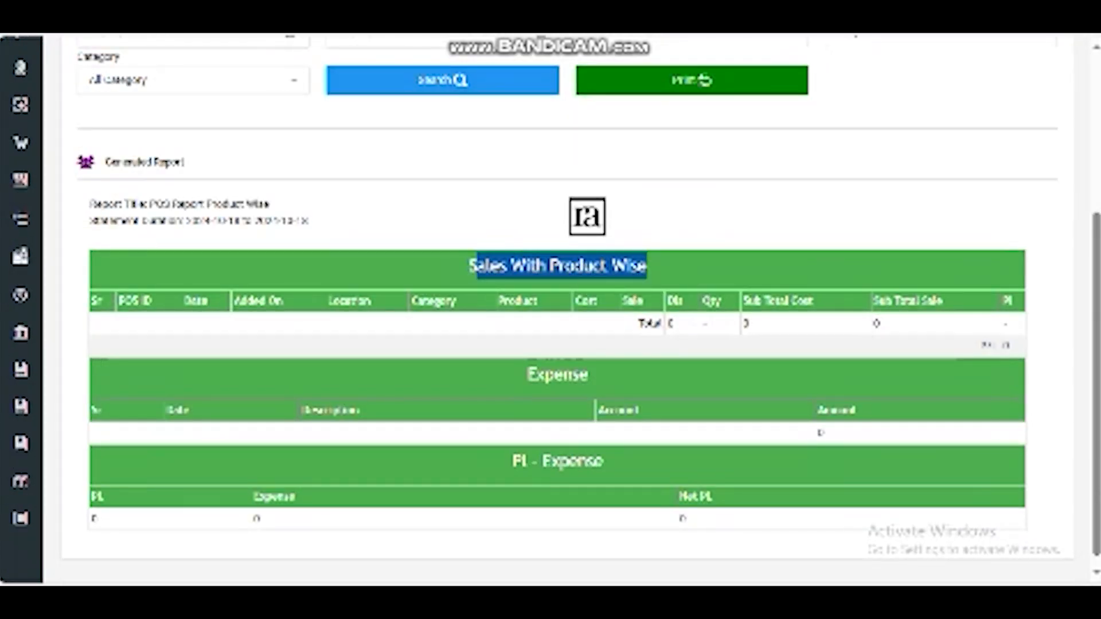
drag(545, 376, 587, 379)
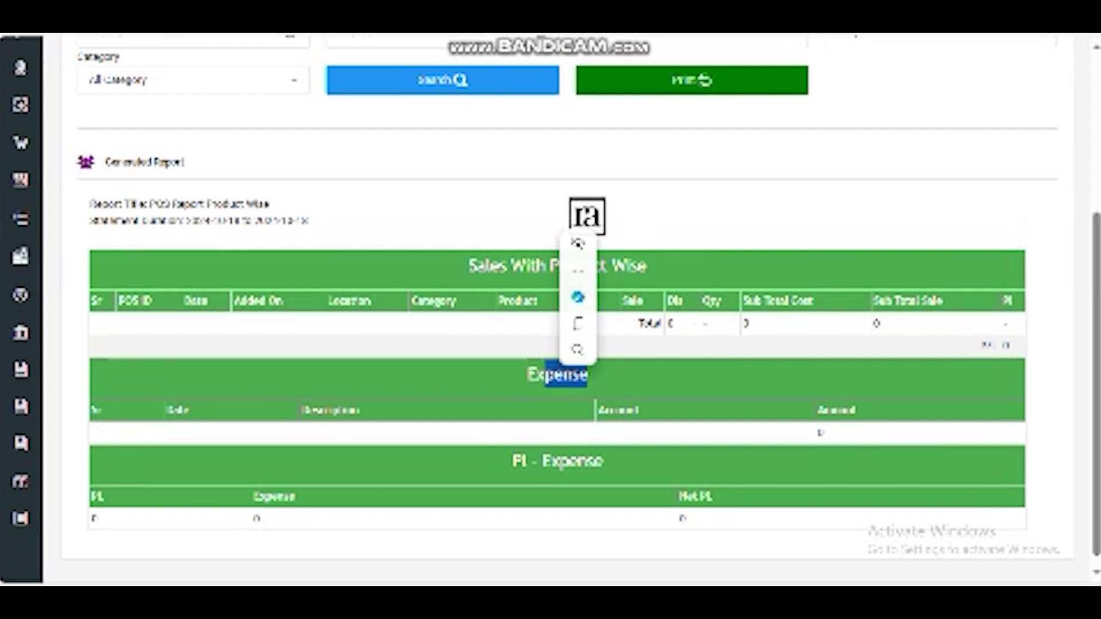
drag(512, 462, 603, 462)
scroll(551, 310, up, 5)
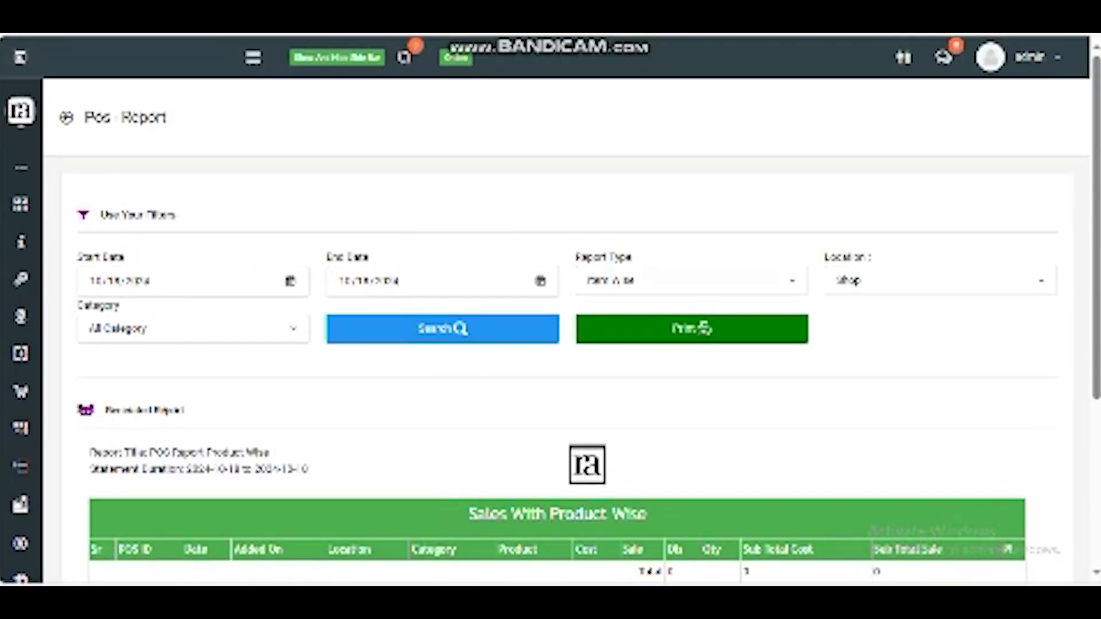
Step: Switch the POS report type to Bill Wise and search again
click(692, 281)
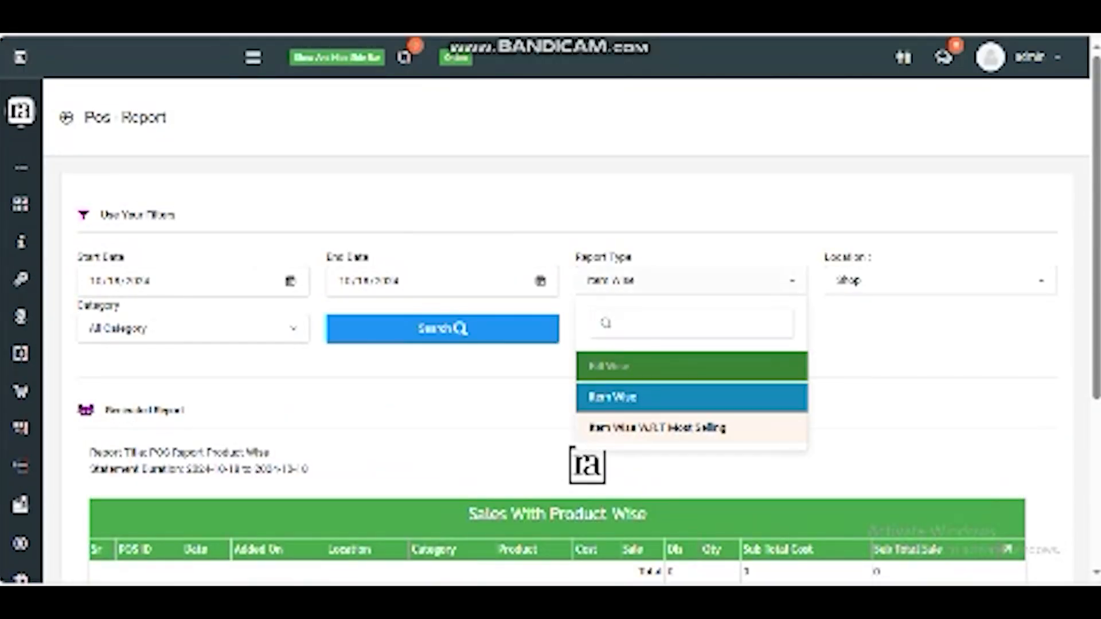
click(649, 366)
click(459, 376)
scroll(551, 344, down, 4)
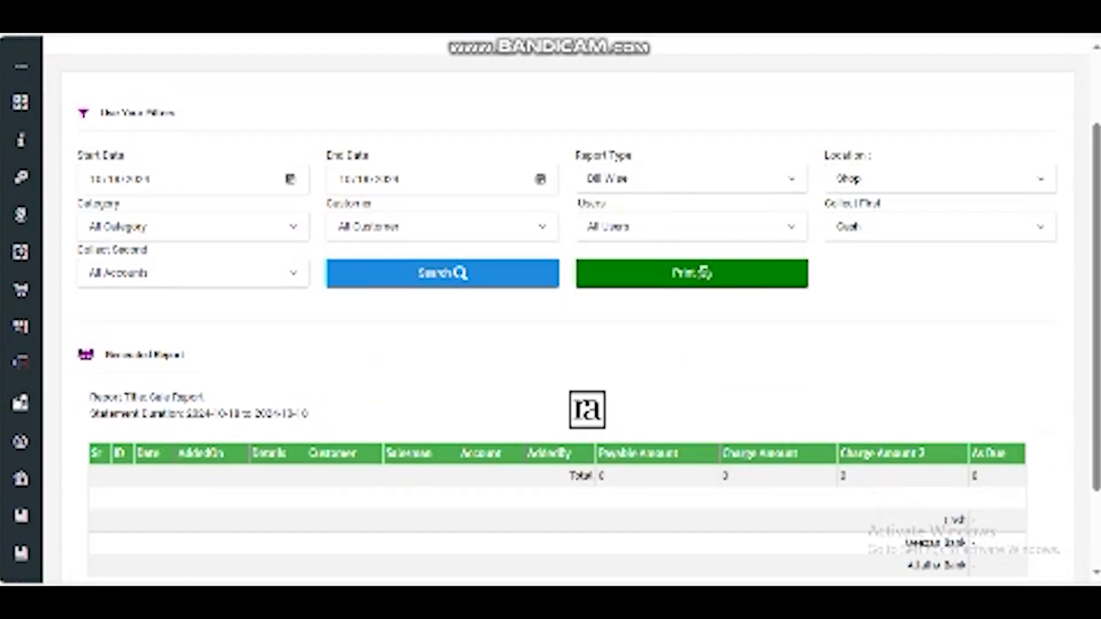
scroll(551, 344, up, 4)
Step: Inspect the options of the Customer and Collect First filters of the Bill Wise report
click(442, 328)
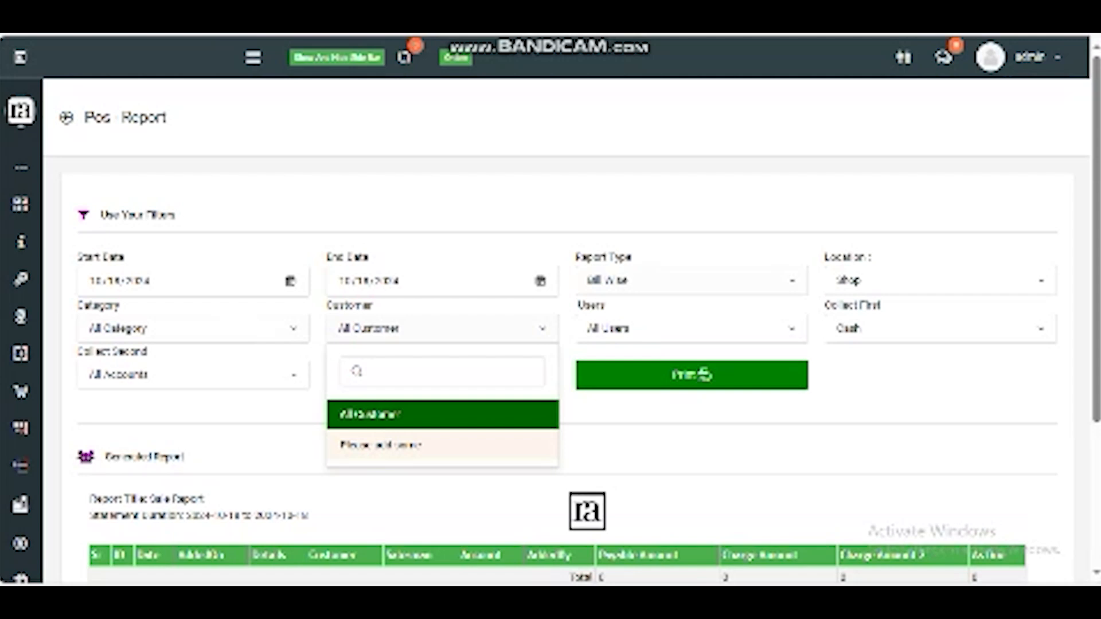
click(941, 329)
scroll(550, 310, down, 4)
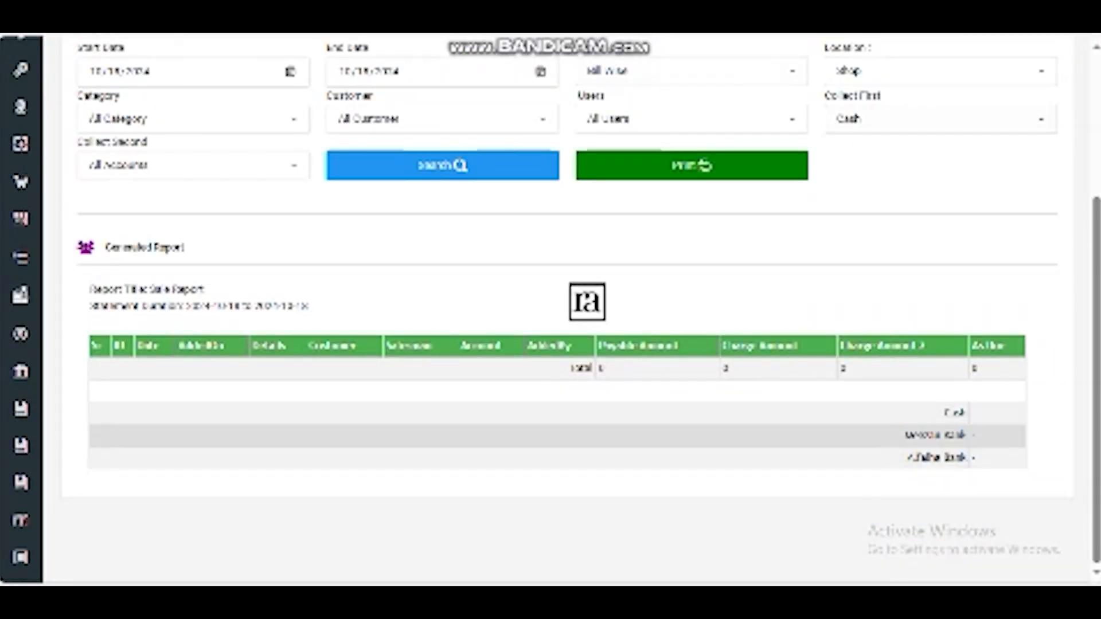
scroll(551, 310, up, 4)
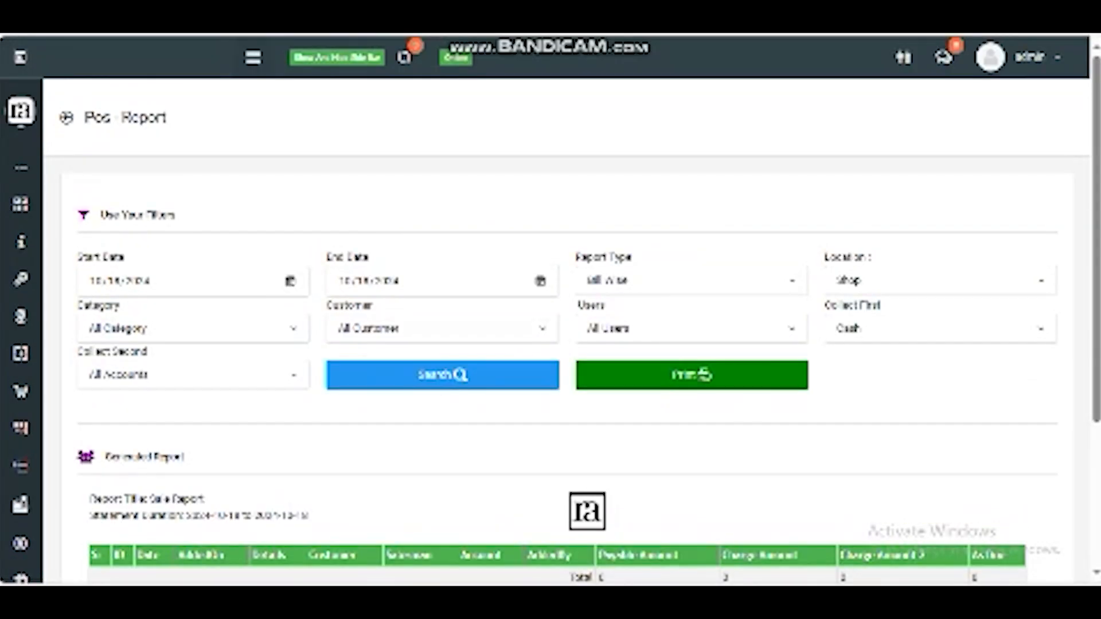
Step: Open the Customer Report from the Reports menu in a new tab
mouse_move(21, 244)
scroll(55, 294, down, 4)
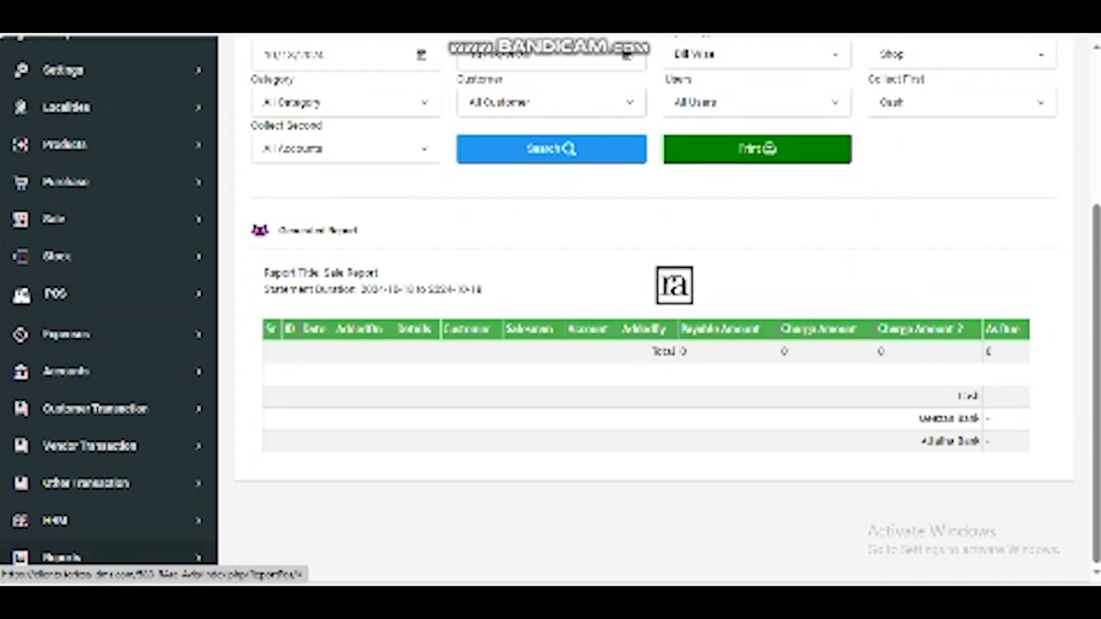
click(62, 556)
scroll(86, 516, down, 7)
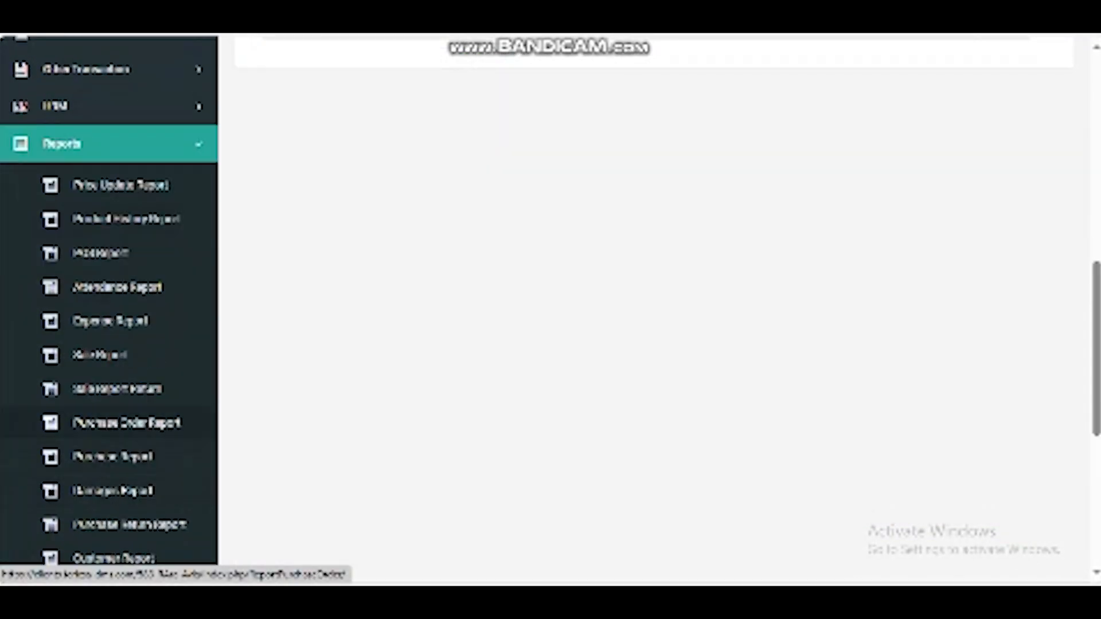
scroll(115, 413, down, 3)
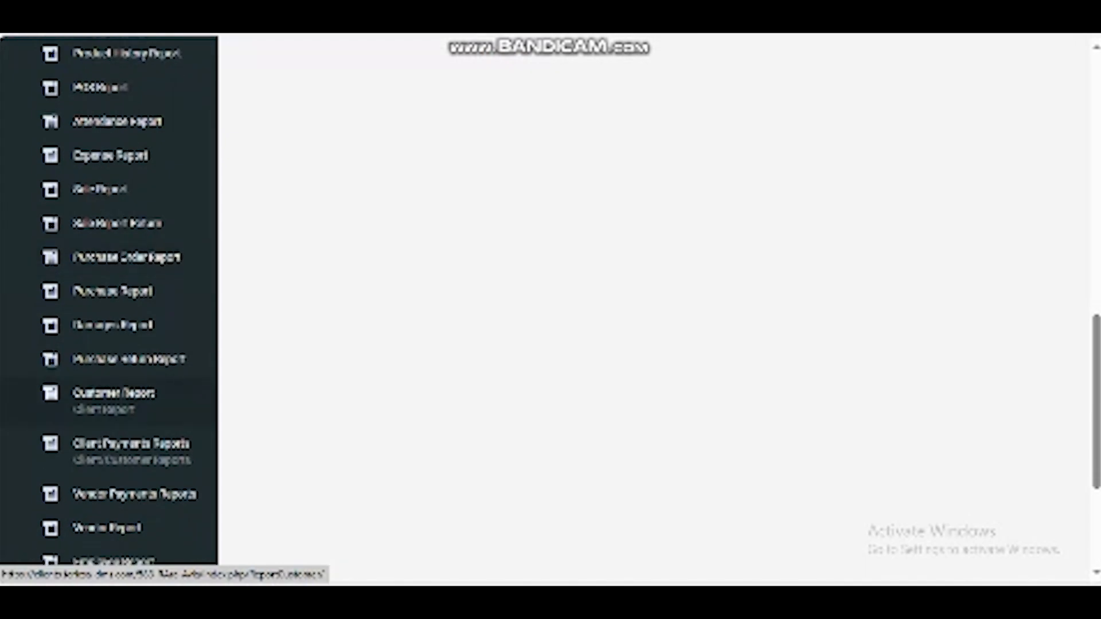
right_click(118, 395)
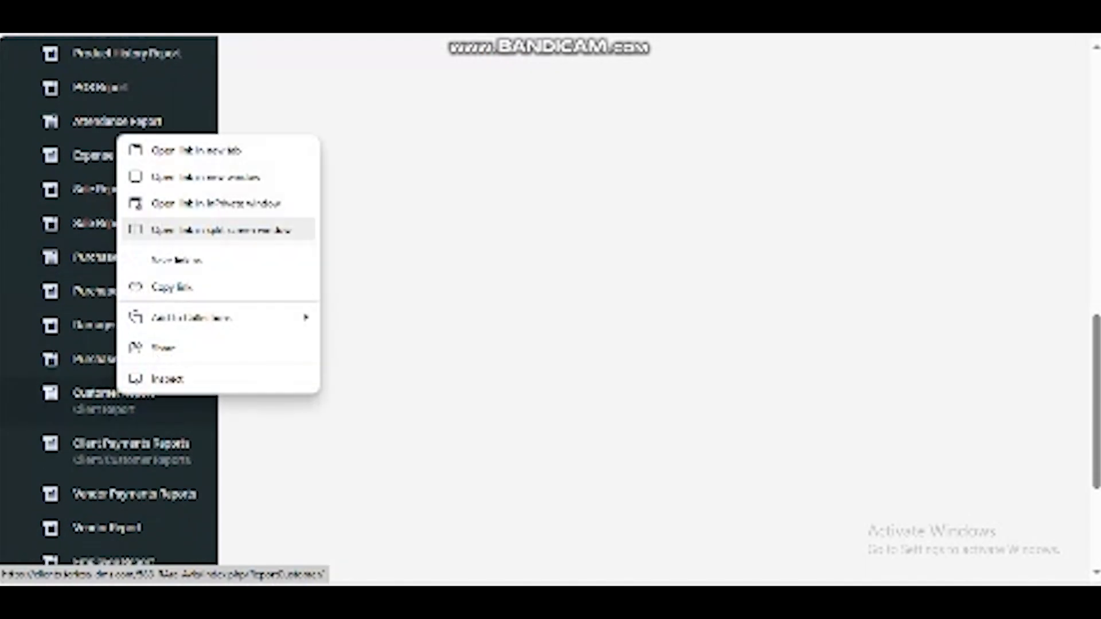
click(195, 150)
Step: Open the Accounts Report in another new tab and switch to the Customer Report tab
scroll(195, 150, down, 4)
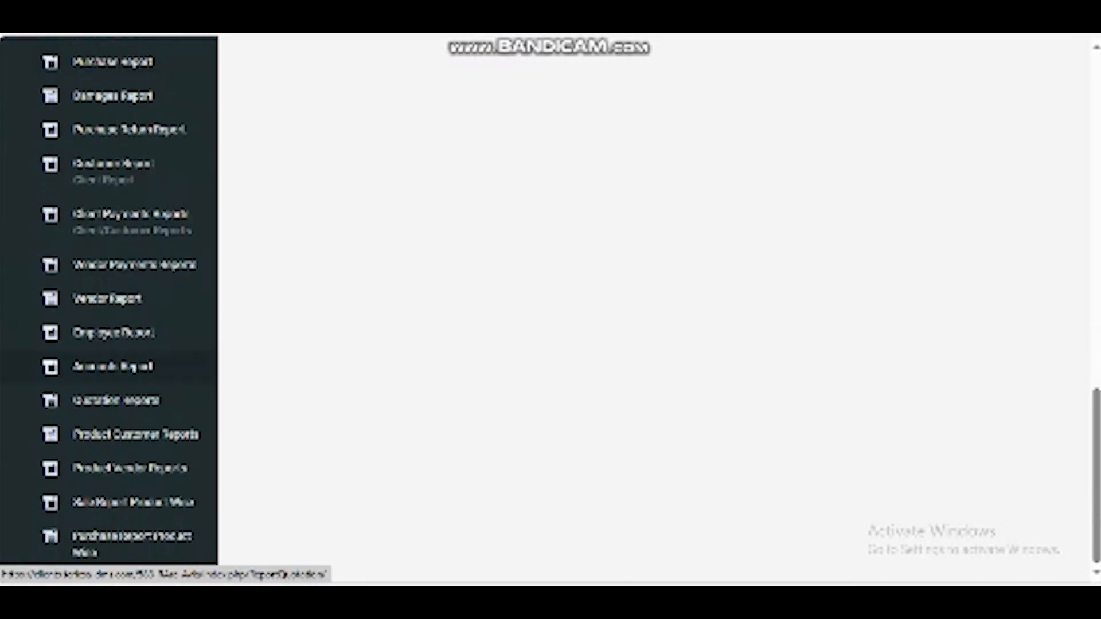
right_click(115, 370)
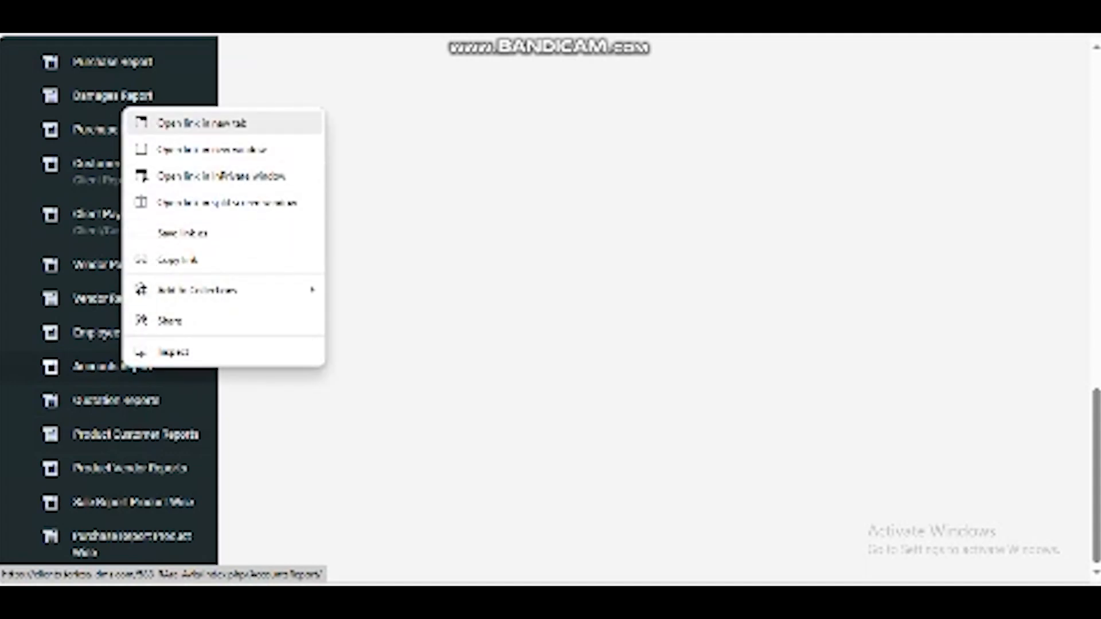
click(172, 121)
key(ctrl+Tab)
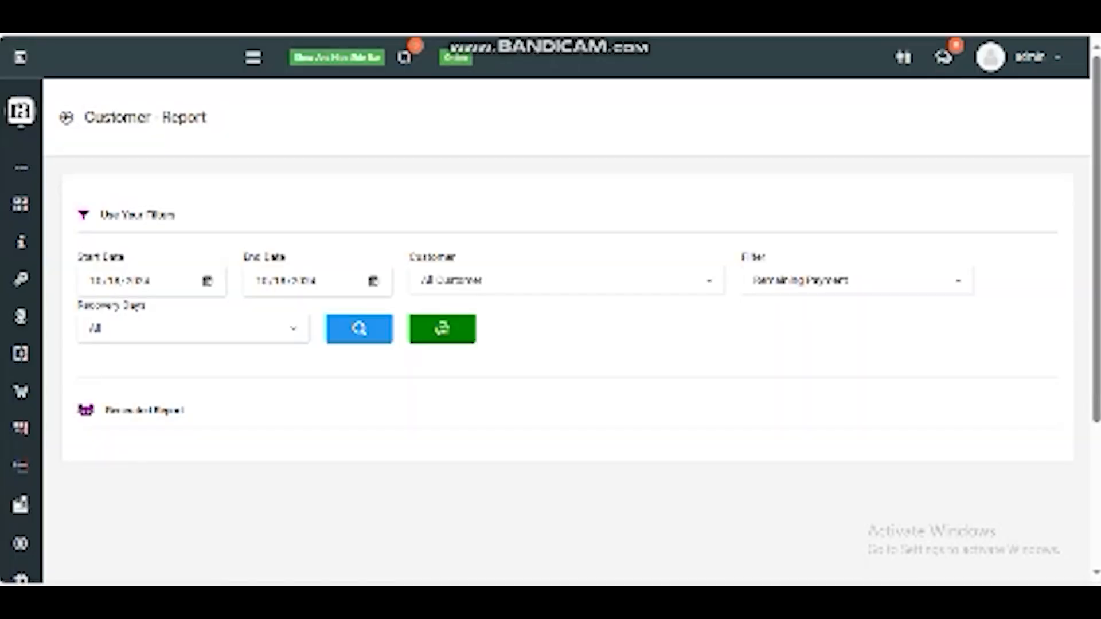
Step: Run the Customer Report search for all customers
click(566, 281)
click(360, 329)
scroll(567, 344, down, 3)
Step: Generate the Accounts Report for the Cash account with the start date moved back to 10/18/2023
drag(721, 316, 706, 316)
click(711, 317)
drag(939, 316, 918, 316)
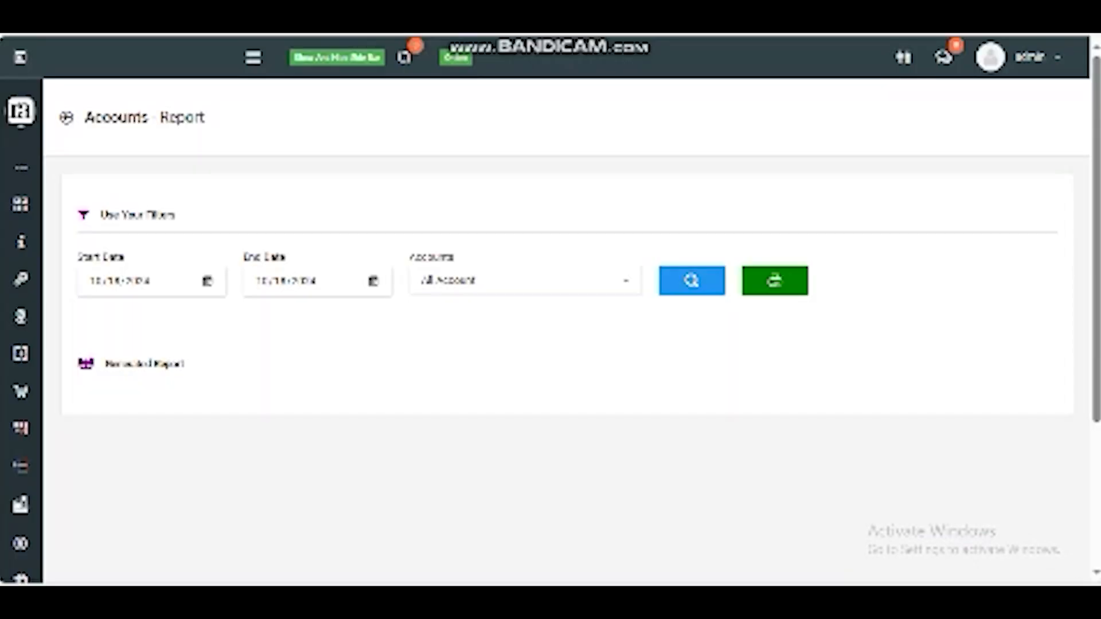
click(525, 281)
click(488, 397)
click(138, 281)
key(Down)
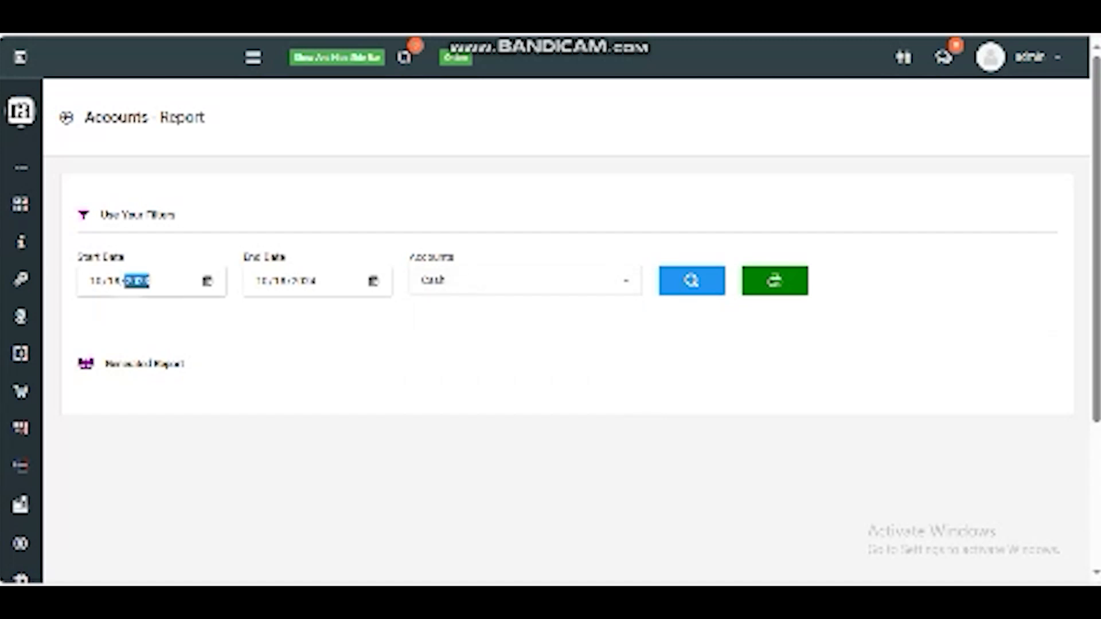
click(696, 283)
scroll(697, 299, down, 4)
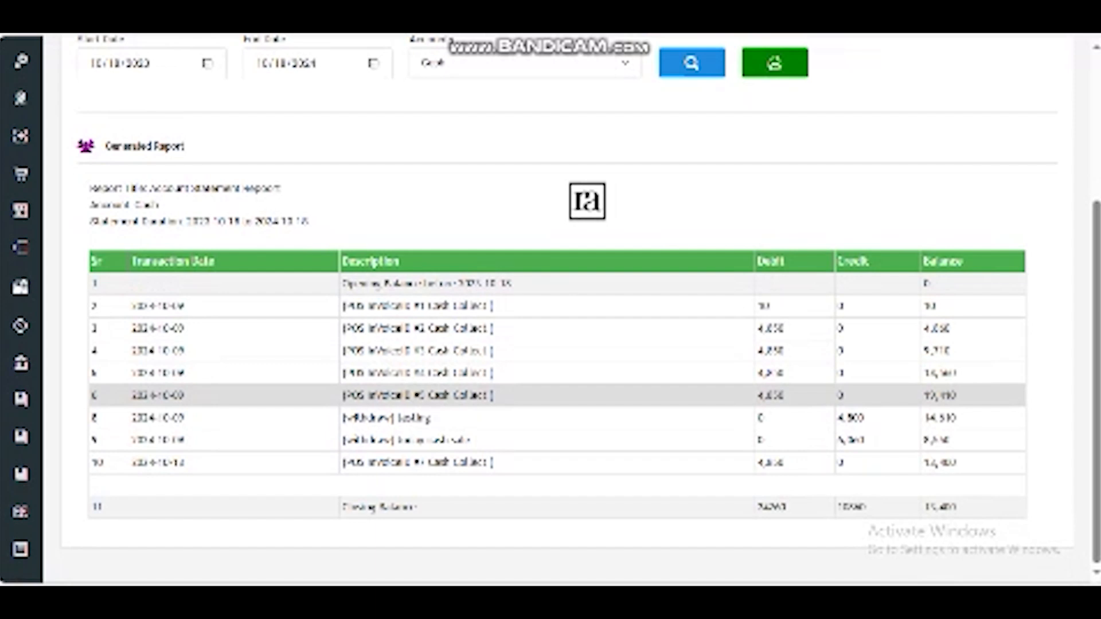
Step: Examine the account statement rows and its closing balance
double_click(939, 507)
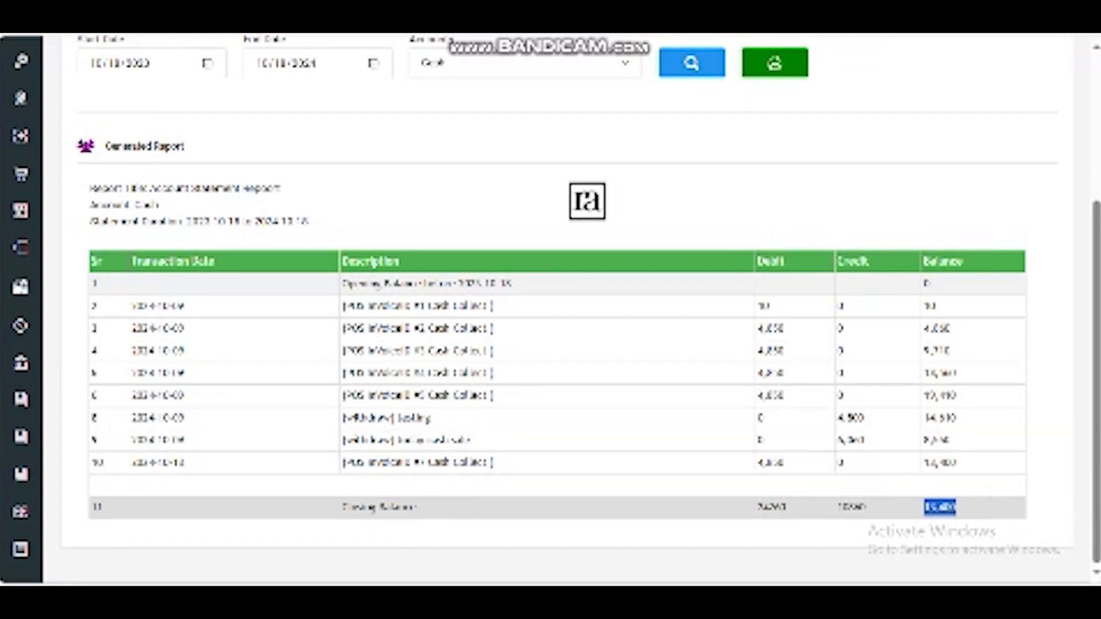
scroll(550, 351, up, 4)
scroll(550, 351, down, 1)
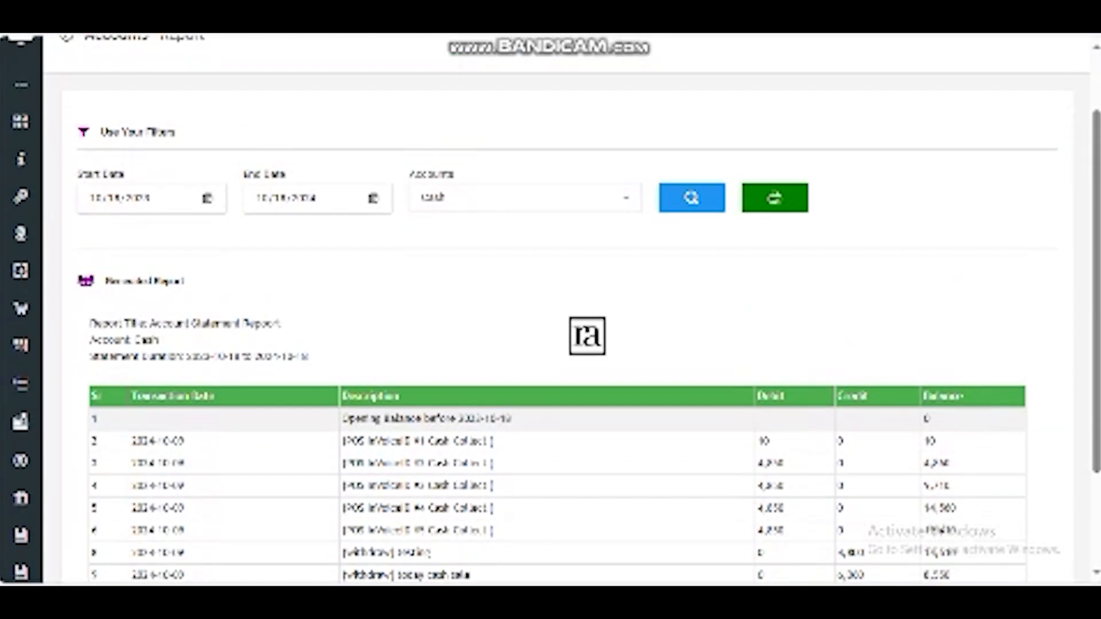
scroll(550, 321, up, 1)
Step: Browse the full list of reports in the Reports submenu
mouse_move(22, 286)
scroll(69, 258, down, 3)
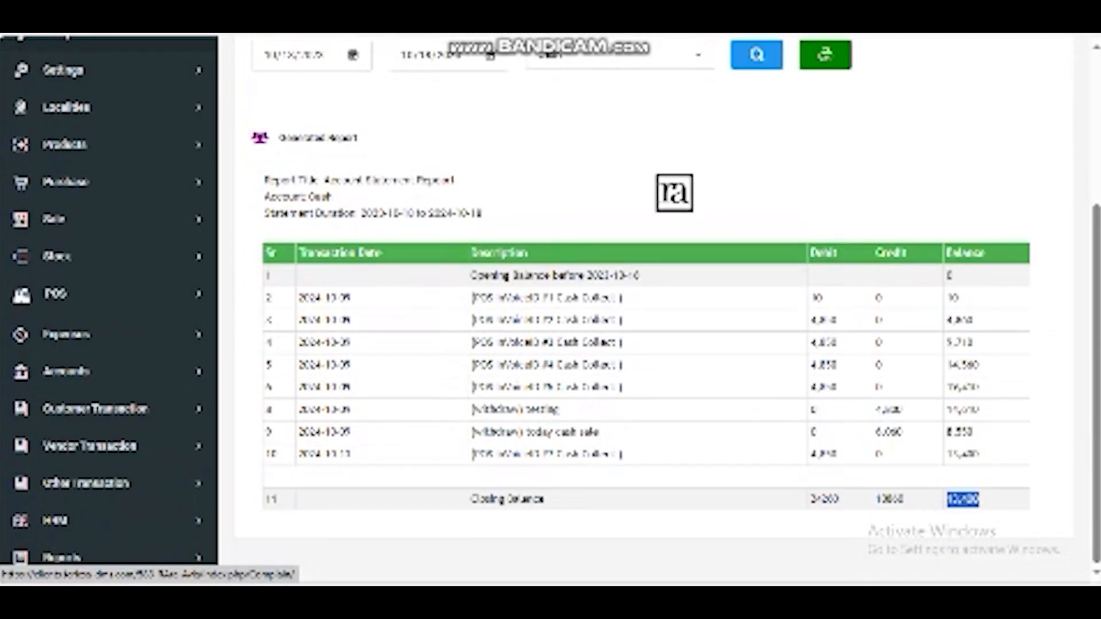
click(109, 556)
scroll(109, 373, down, 6)
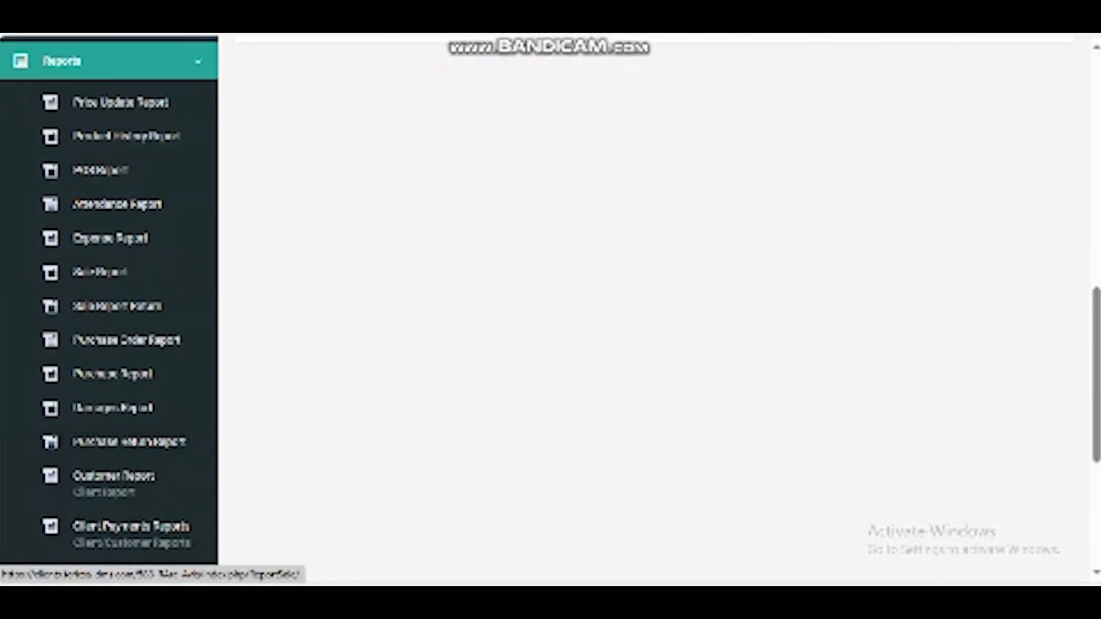
scroll(109, 287, down, 5)
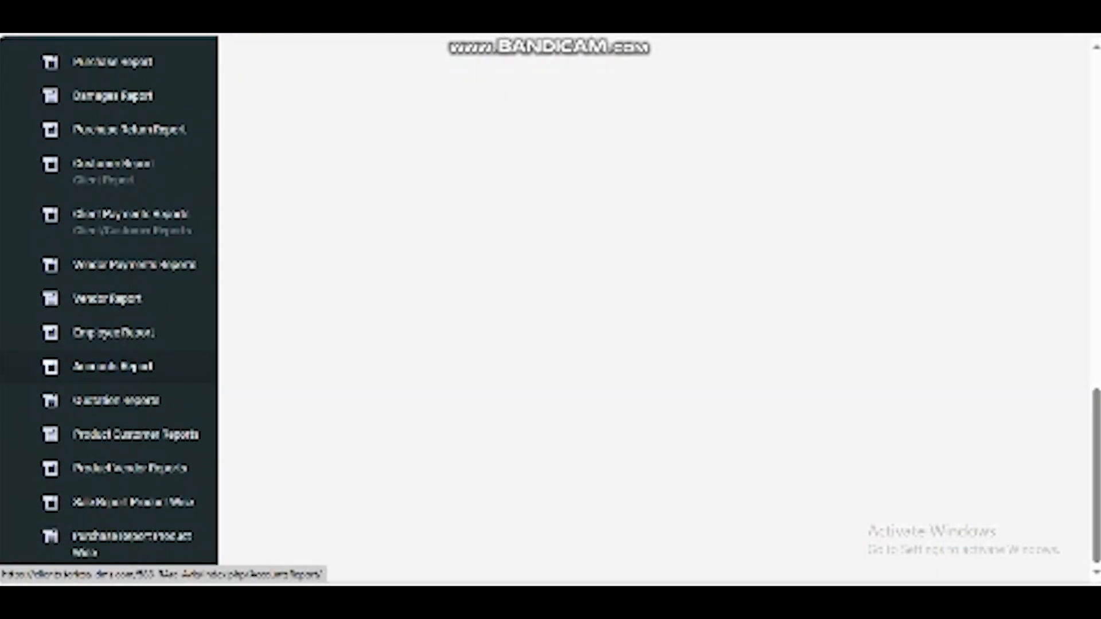
scroll(109, 368, up, 10)
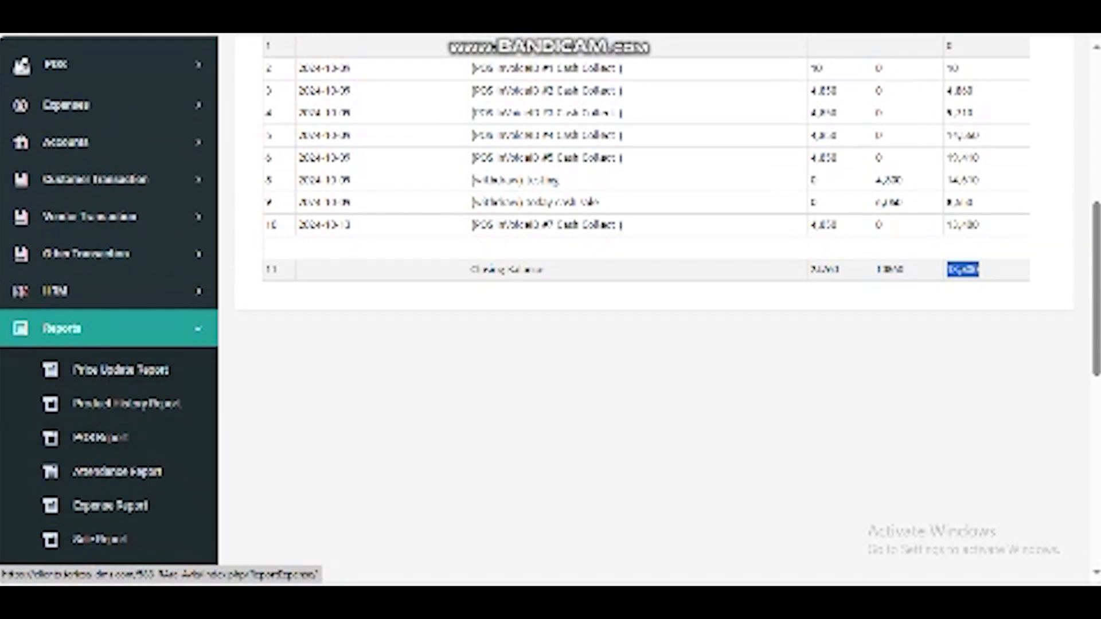
key(alt+Tab)
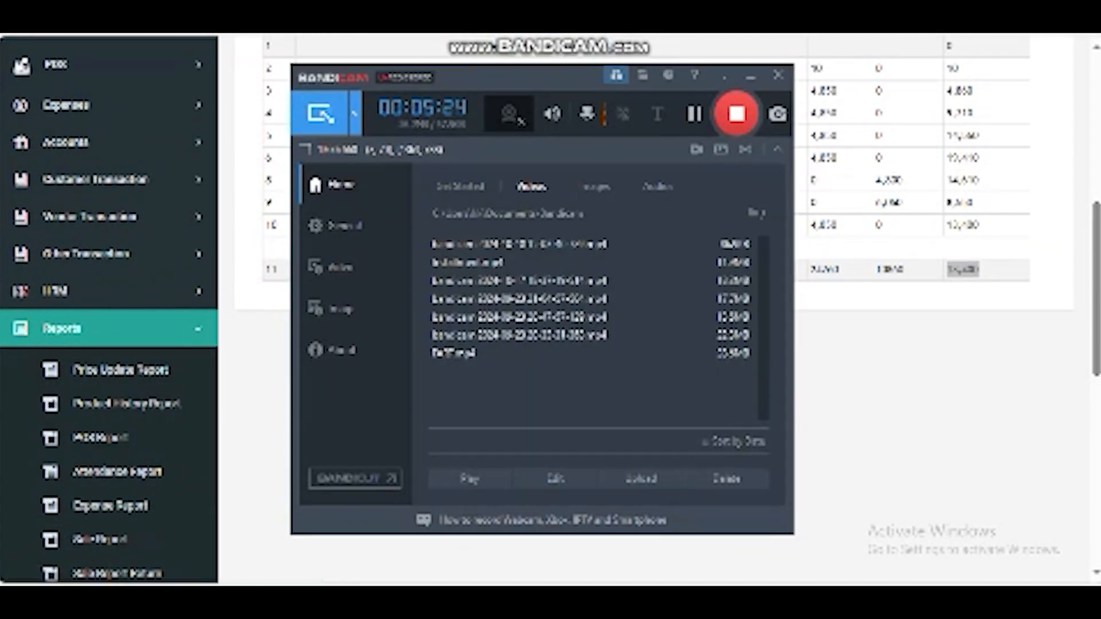